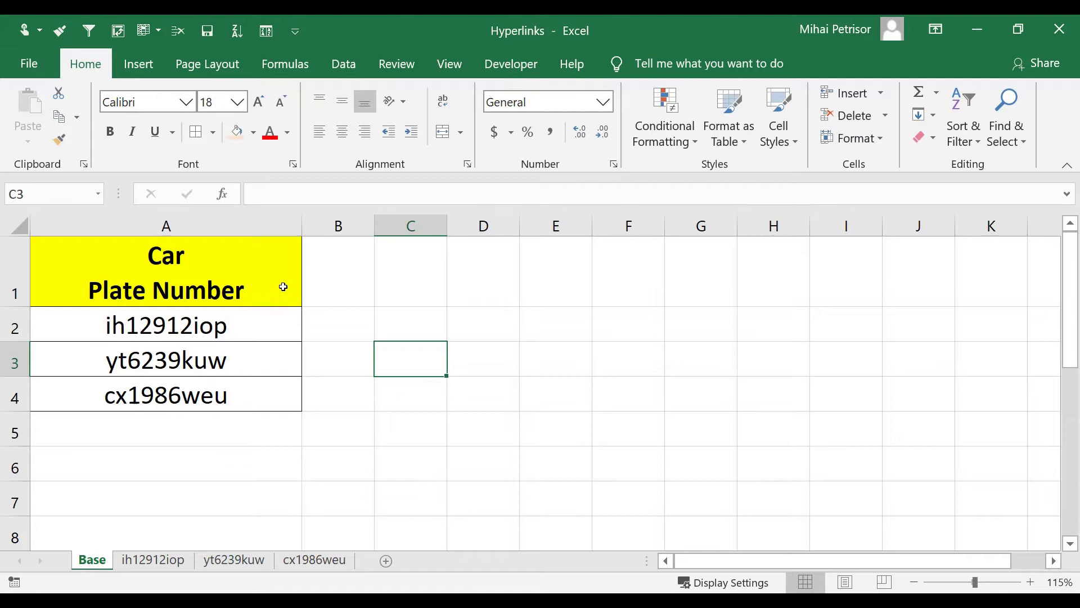
- Look over the plate numbers ih12912iop, yt6239kuw and cx1986weu in the Base sheet table
{"action": "left_click_drag", "start_coordinate": [282, 287], "coordinate": [283, 385]}
{"action": "left_click", "coordinate": [254, 332]}
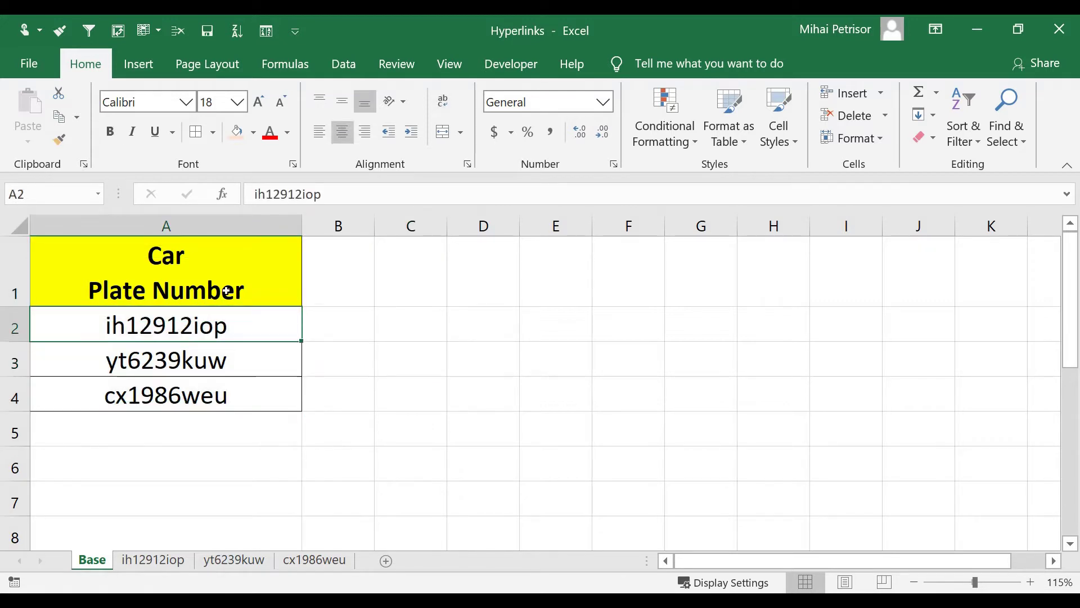
{"action": "left_click", "coordinate": [242, 367]}
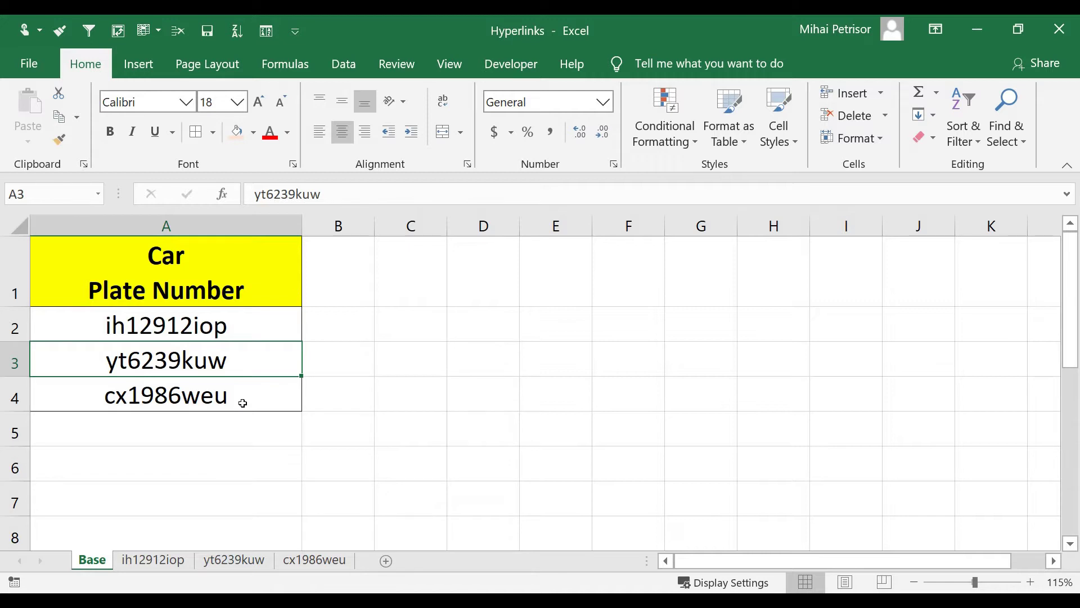
{"action": "left_click", "coordinate": [243, 403]}
{"action": "left_click", "coordinate": [268, 455]}
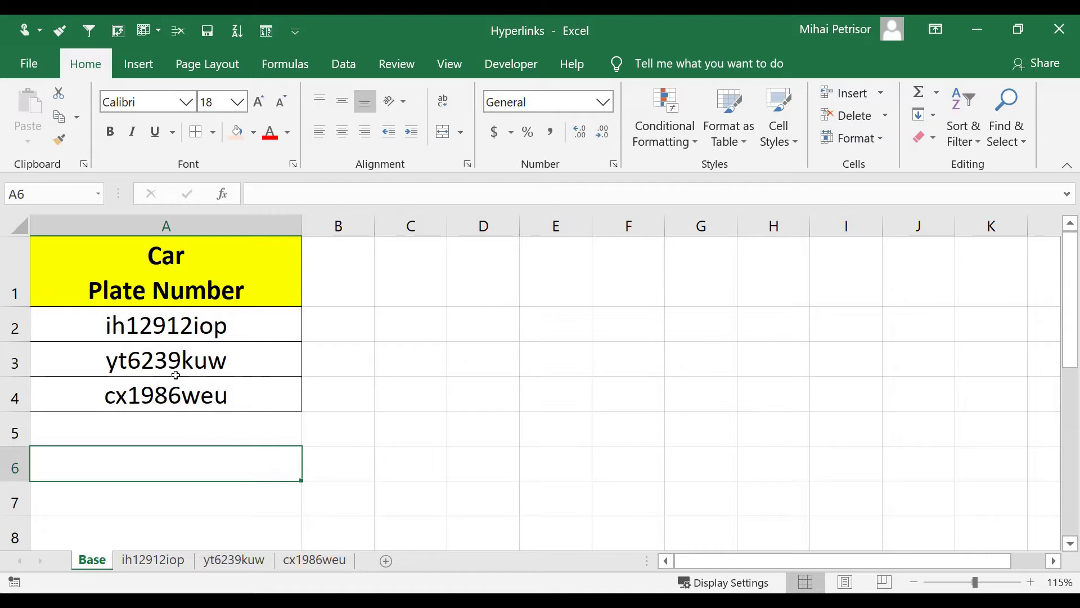
{"action": "left_click", "coordinate": [201, 325]}
{"action": "left_click", "coordinate": [241, 364]}
{"action": "left_click", "coordinate": [246, 387]}
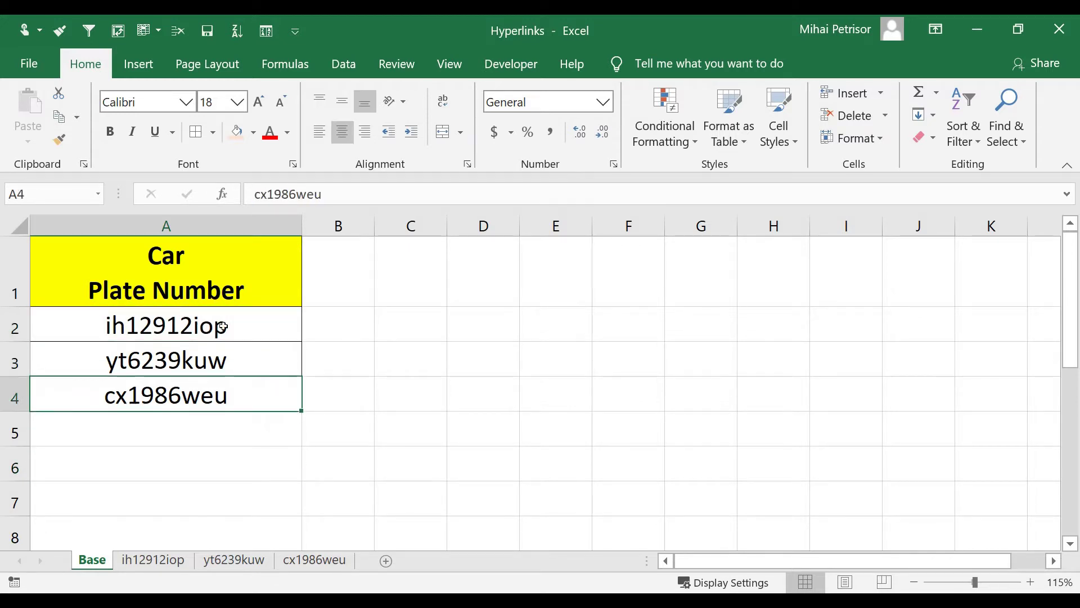
{"action": "left_click", "coordinate": [208, 337]}
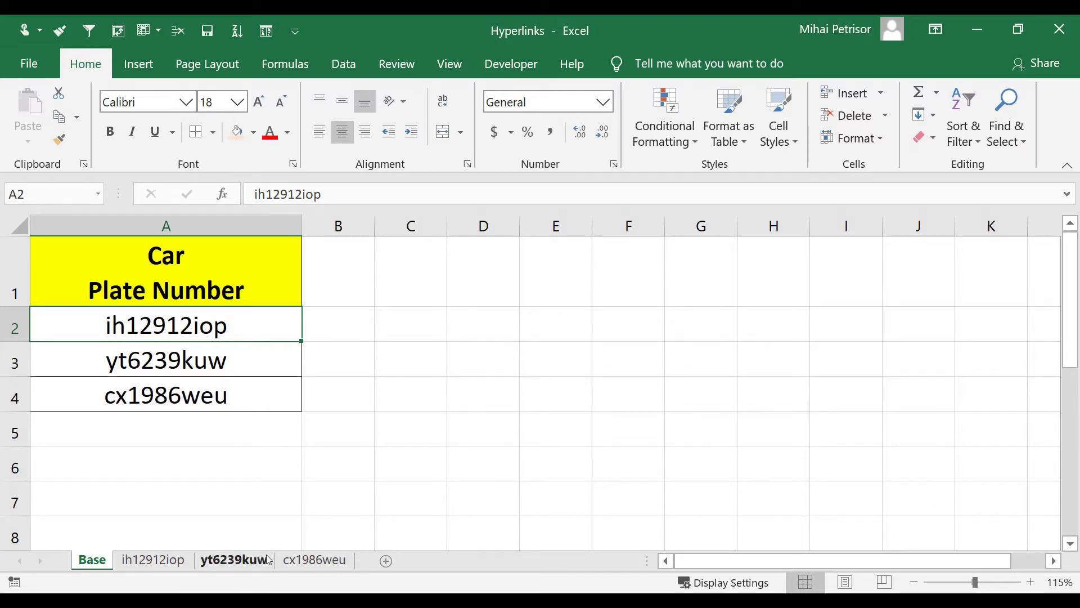
{"action": "left_click", "coordinate": [278, 429]}
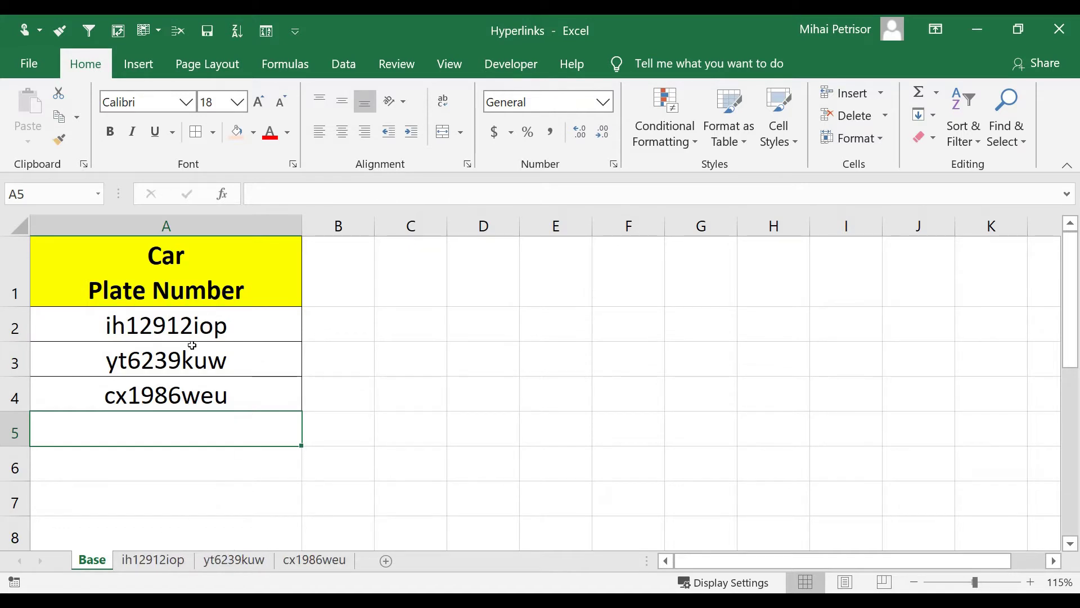
{"action": "left_click", "coordinate": [180, 461]}
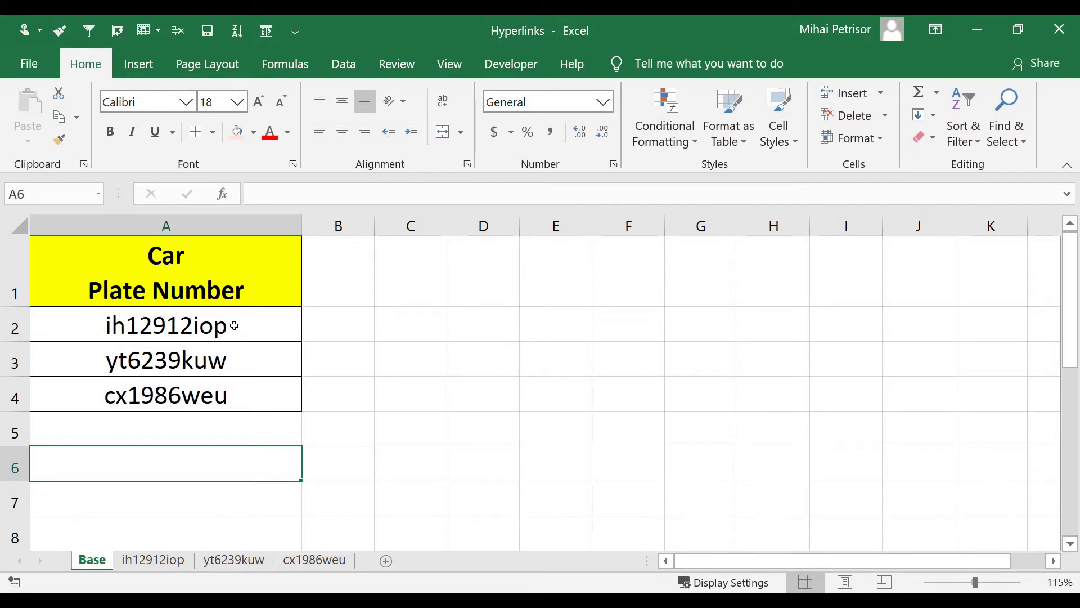
- Hyperlink plate number ih12912iop in A2 to the ih12912iop sheet in this workbook
{"action": "right_click", "coordinate": [234, 325]}
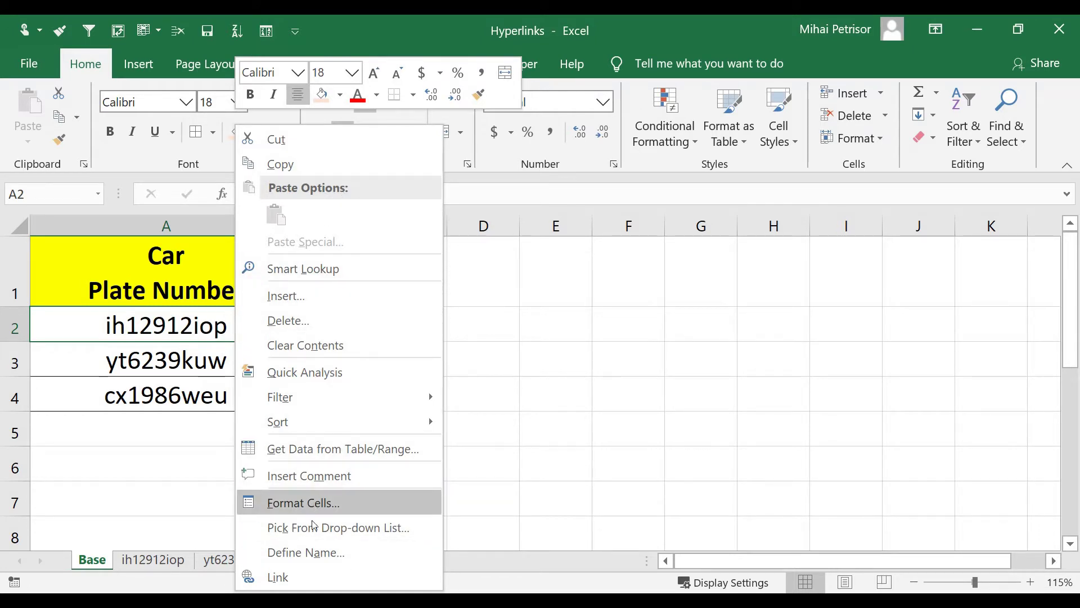
{"action": "left_click", "coordinate": [303, 569]}
{"action": "left_click", "coordinate": [279, 307]}
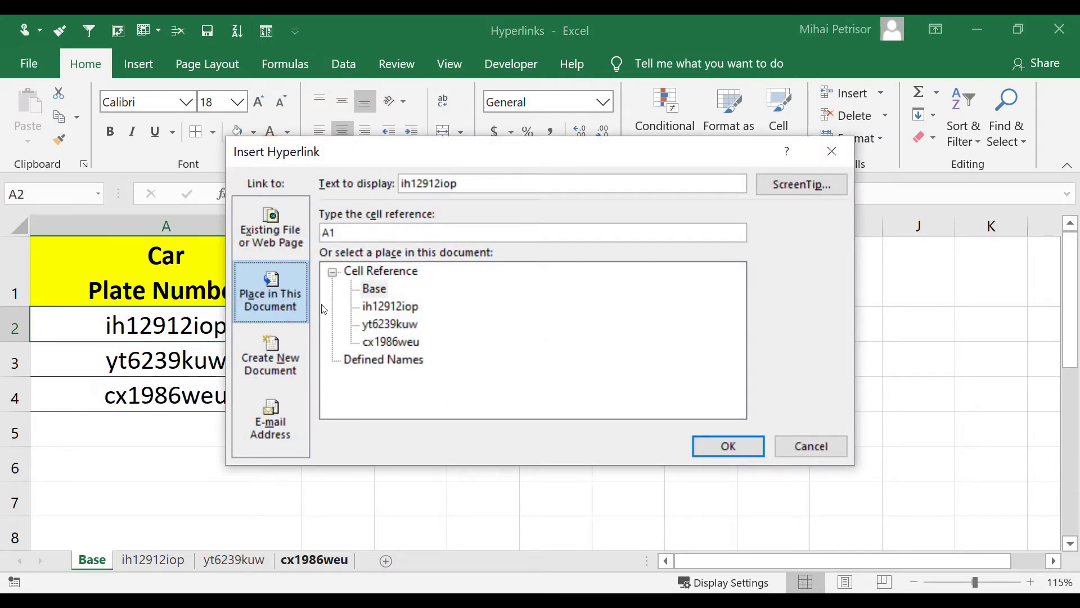
{"action": "left_click", "coordinate": [386, 307]}
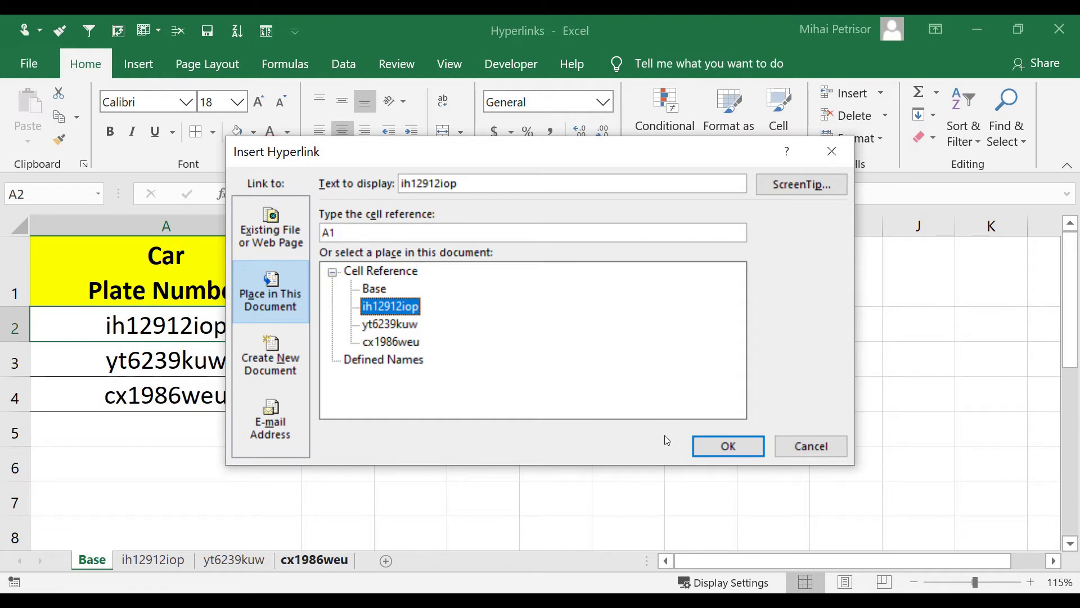
{"action": "left_click", "coordinate": [729, 447]}
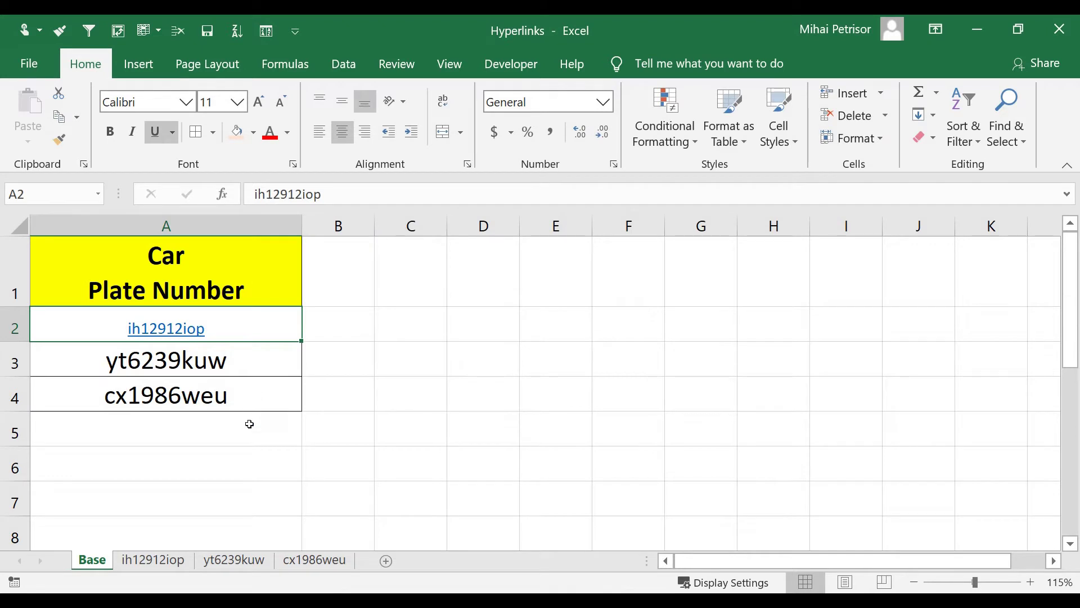
{"action": "left_click", "coordinate": [249, 424]}
{"action": "left_click", "coordinate": [257, 484]}
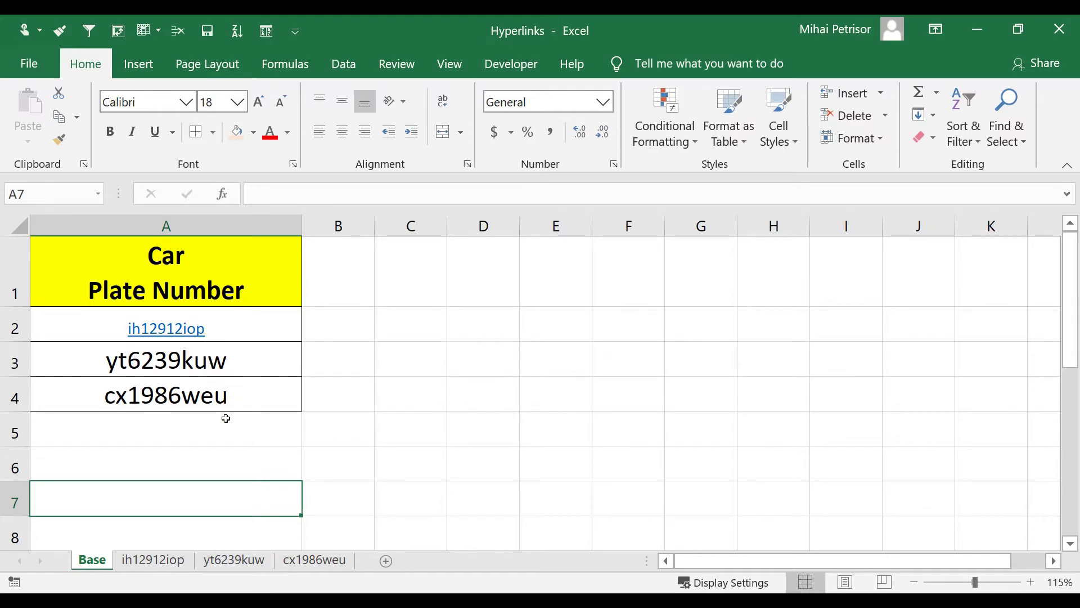
{"action": "left_click", "coordinate": [209, 437]}
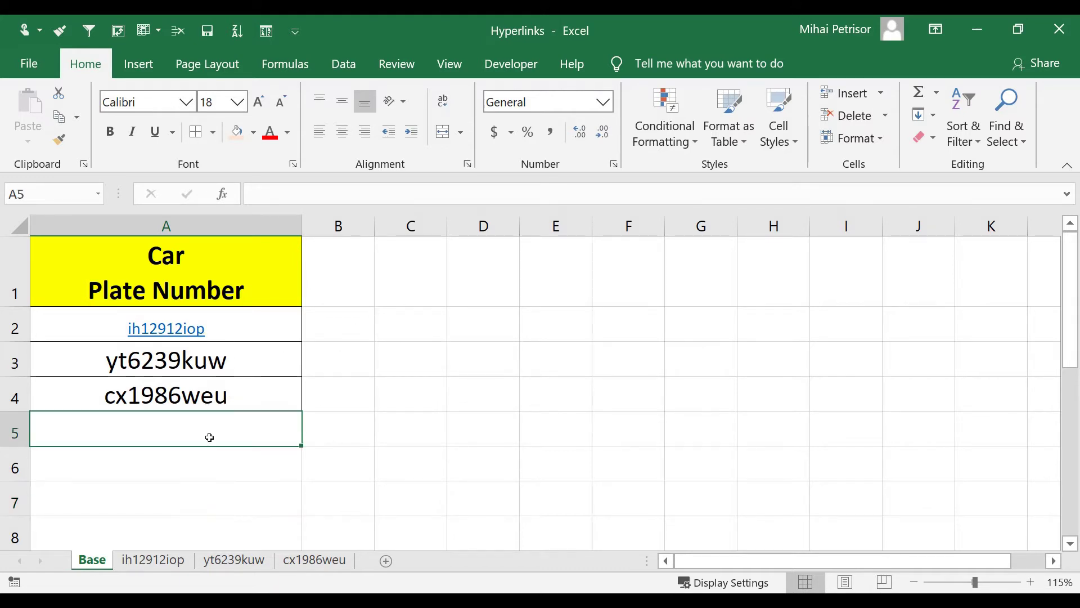
{"action": "left_click", "coordinate": [224, 363]}
{"action": "right_click", "coordinate": [225, 361]}
{"action": "left_click", "coordinate": [298, 568]}
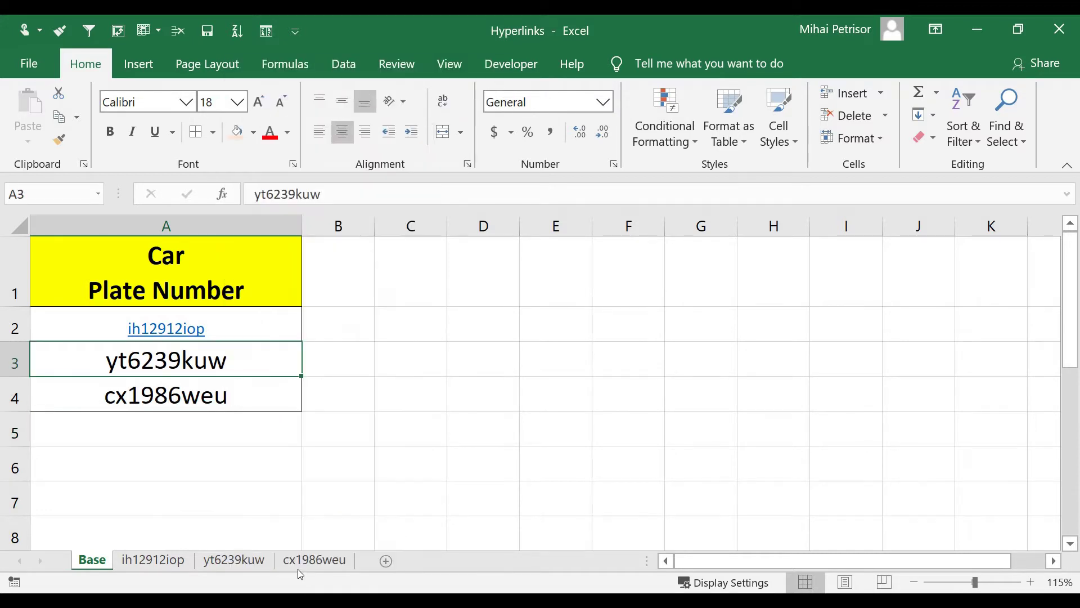
{"action": "left_click", "coordinate": [390, 324]}
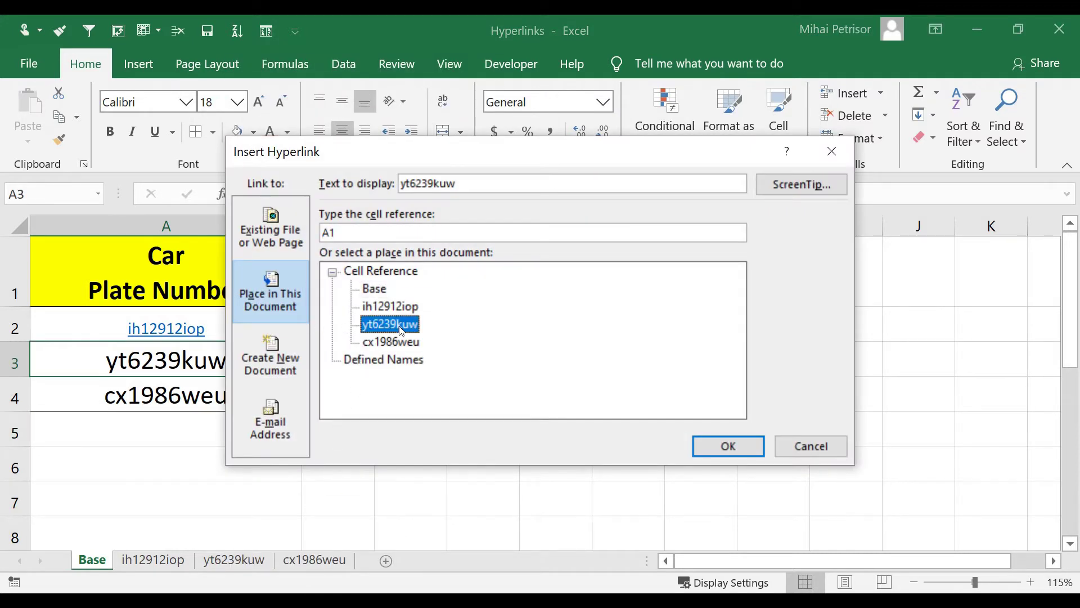
{"action": "left_click", "coordinate": [706, 453]}
{"action": "left_click", "coordinate": [225, 397]}
{"action": "right_click", "coordinate": [225, 397]}
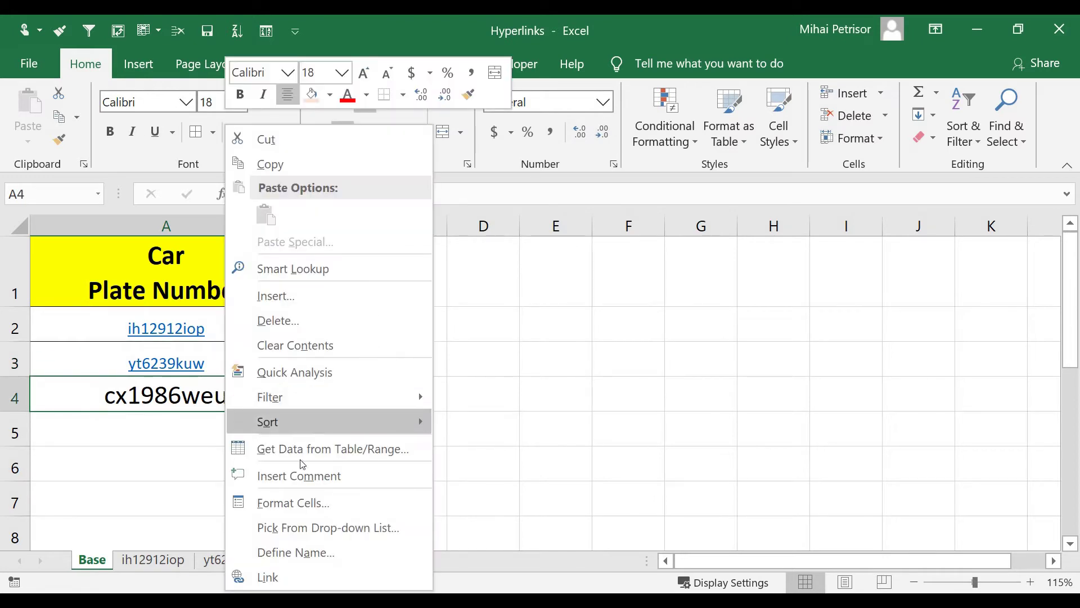
{"action": "left_click", "coordinate": [288, 578]}
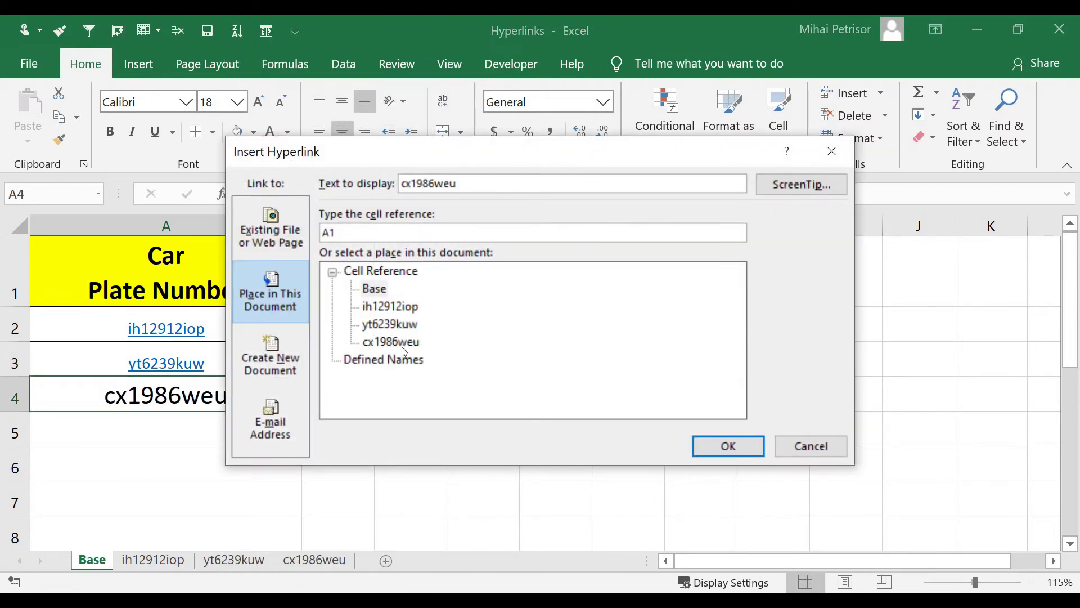
{"action": "left_click", "coordinate": [403, 344]}
{"action": "left_click", "coordinate": [721, 444]}
{"action": "left_click", "coordinate": [284, 457]}
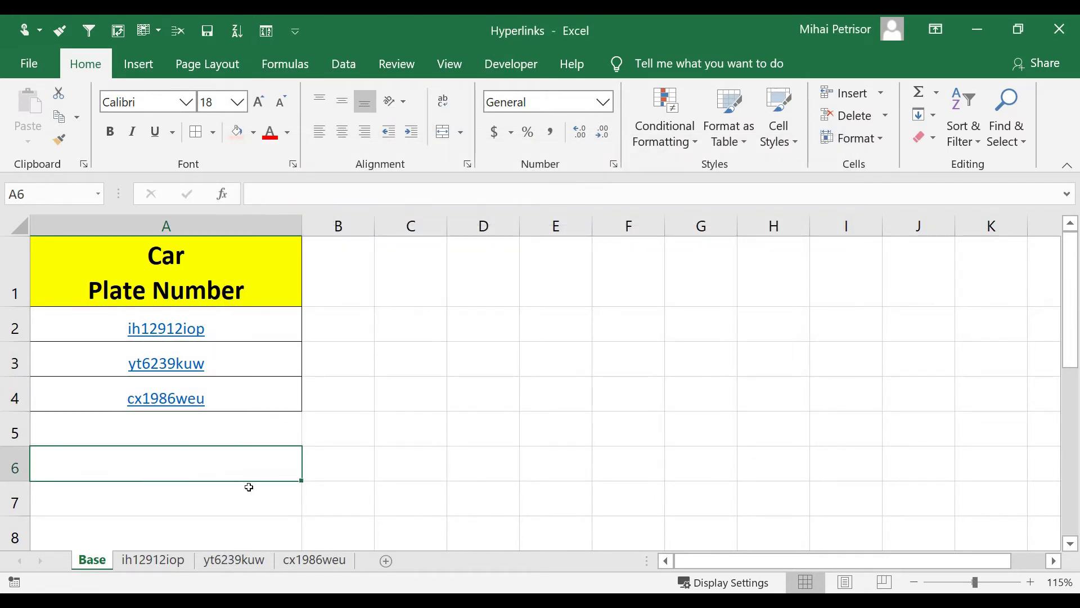
{"action": "left_click", "coordinate": [320, 389]}
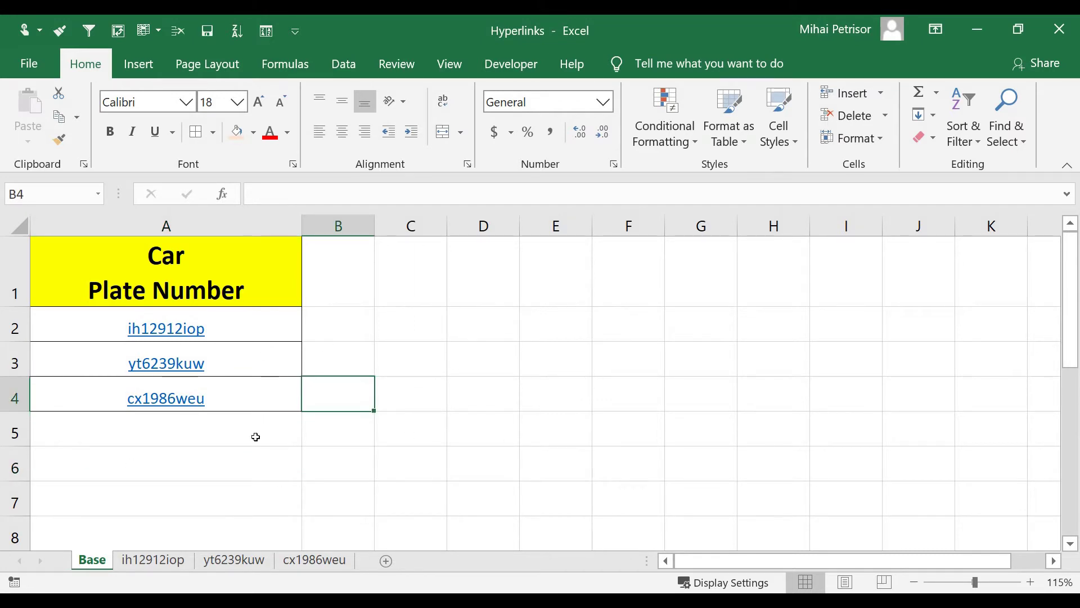
{"action": "left_click", "coordinate": [470, 391]}
{"action": "left_click", "coordinate": [168, 563]}
{"action": "left_click", "coordinate": [233, 560]}
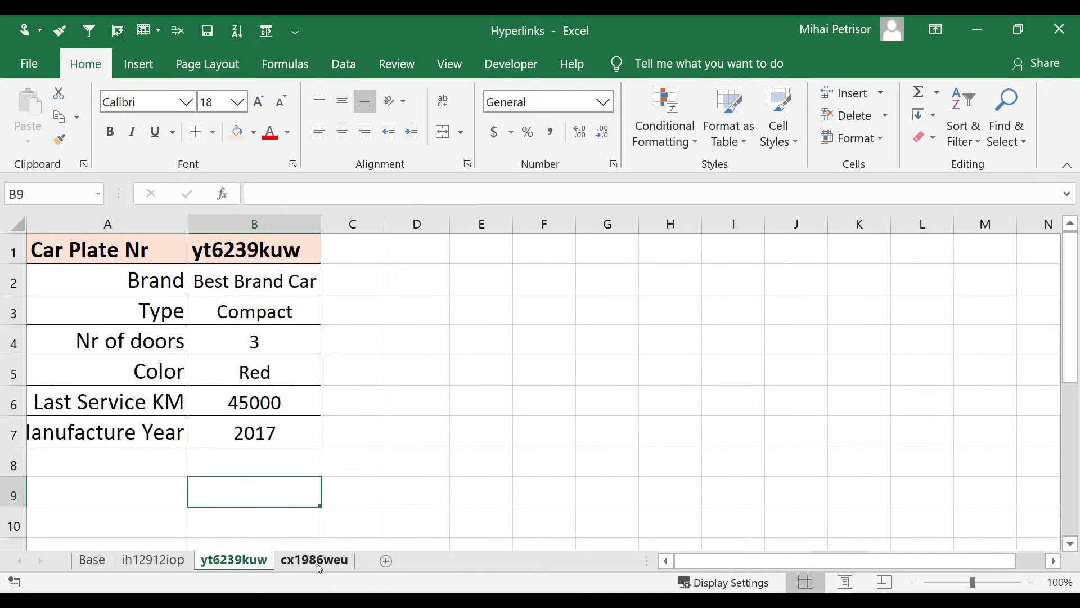
{"action": "left_click", "coordinate": [316, 562]}
{"action": "left_click", "coordinate": [157, 560]}
{"action": "left_click", "coordinate": [93, 561]}
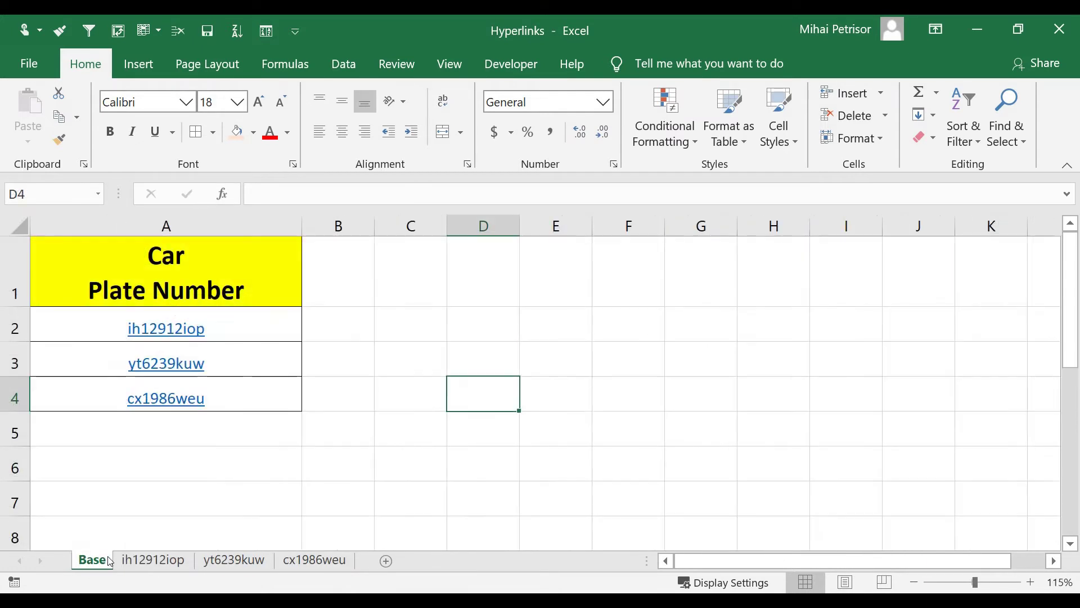
{"action": "left_click", "coordinate": [190, 337]}
{"action": "left_click", "coordinate": [190, 337]}
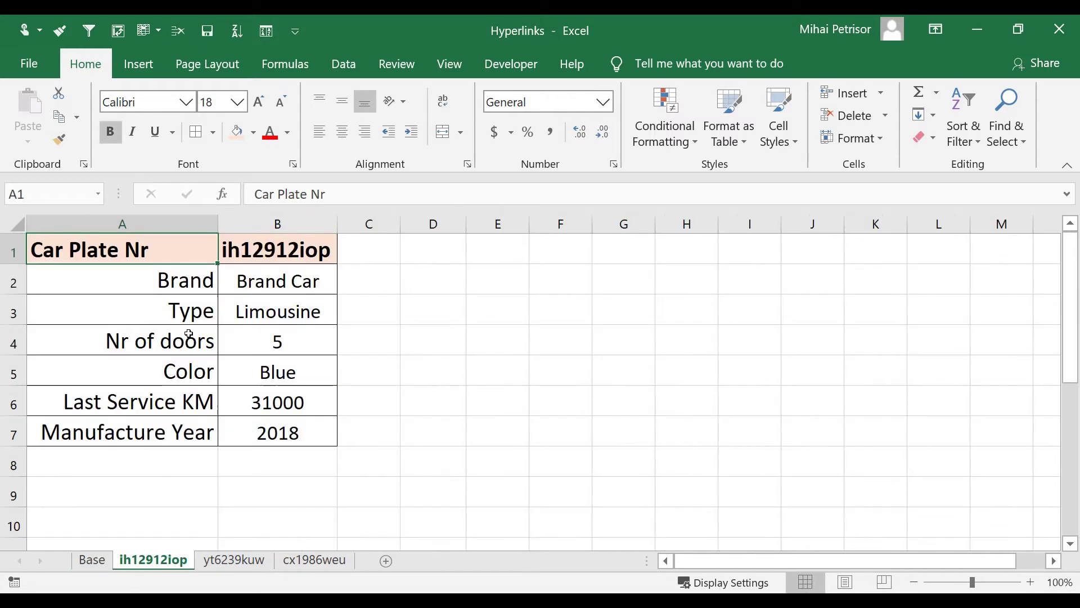
{"action": "left_click", "coordinate": [282, 282]}
{"action": "left_click", "coordinate": [194, 467]}
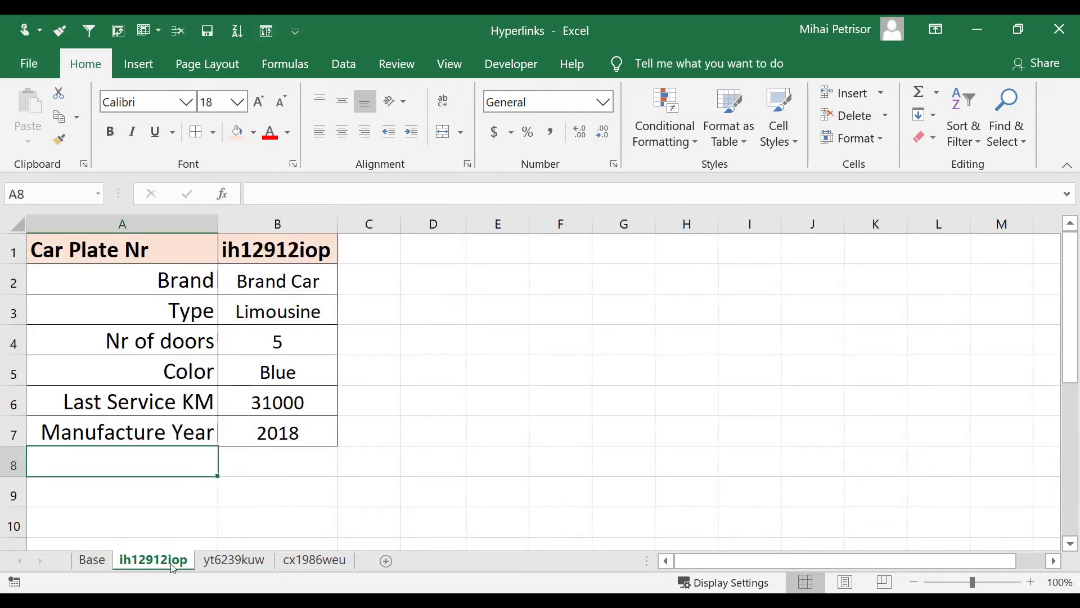
{"action": "left_click", "coordinate": [281, 248]}
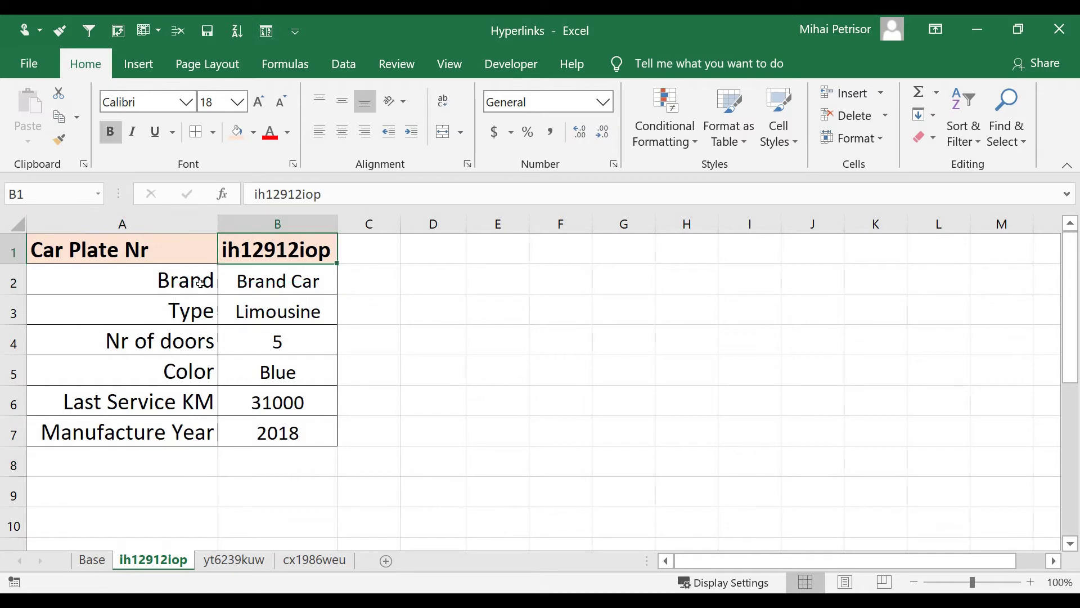
{"action": "left_click_drag", "start_coordinate": [206, 284], "coordinate": [211, 433]}
{"action": "left_click", "coordinate": [257, 282]}
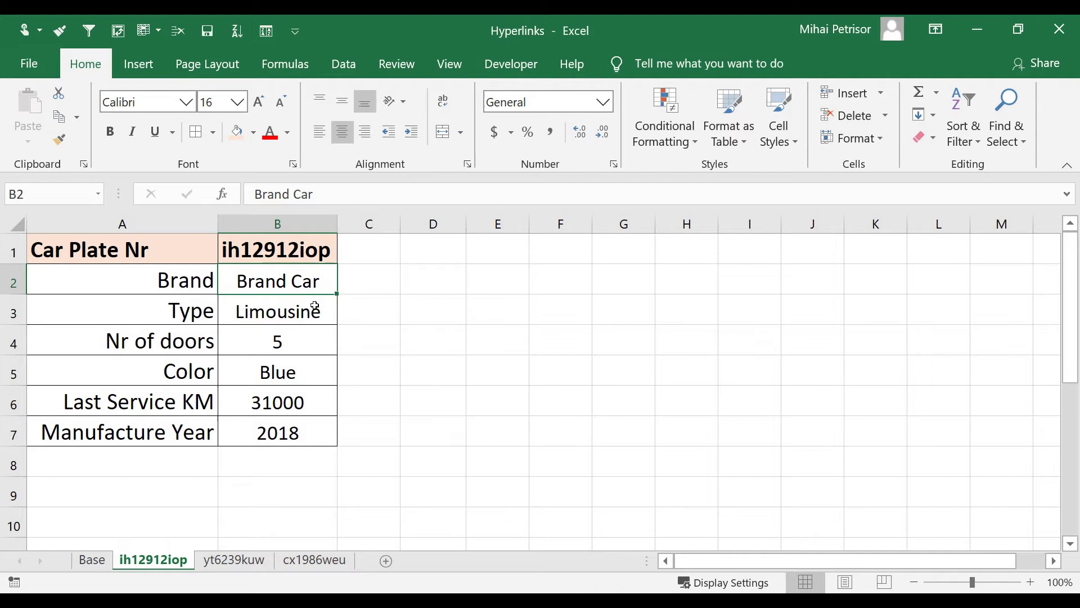
- Review the ih12912iop car details, then glance at the yt6239kuw and cx1986weu sheets
{"action": "left_click", "coordinate": [302, 344]}
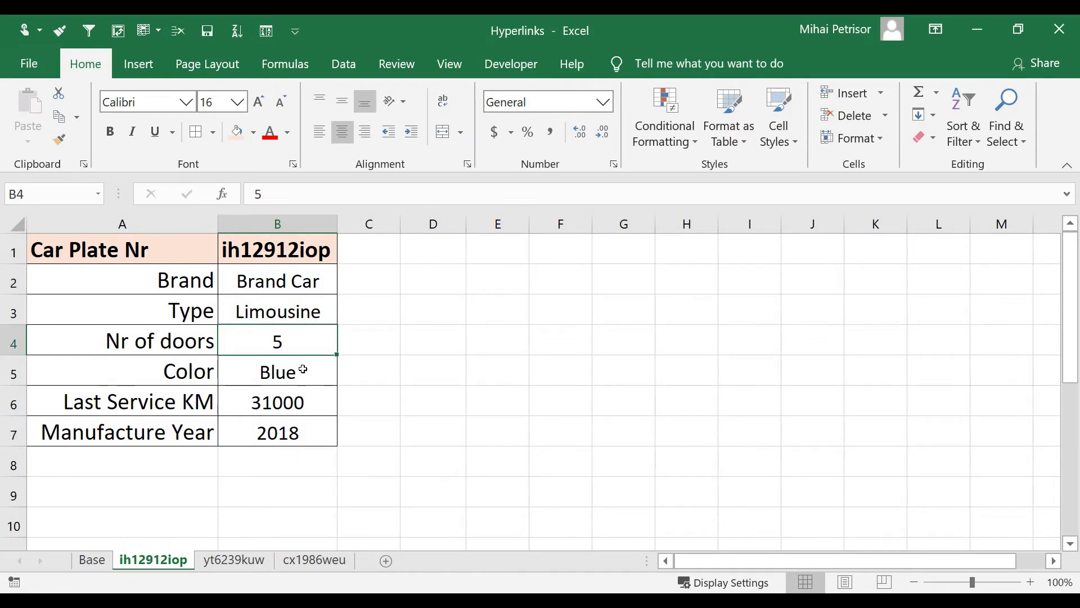
{"action": "left_click", "coordinate": [392, 365]}
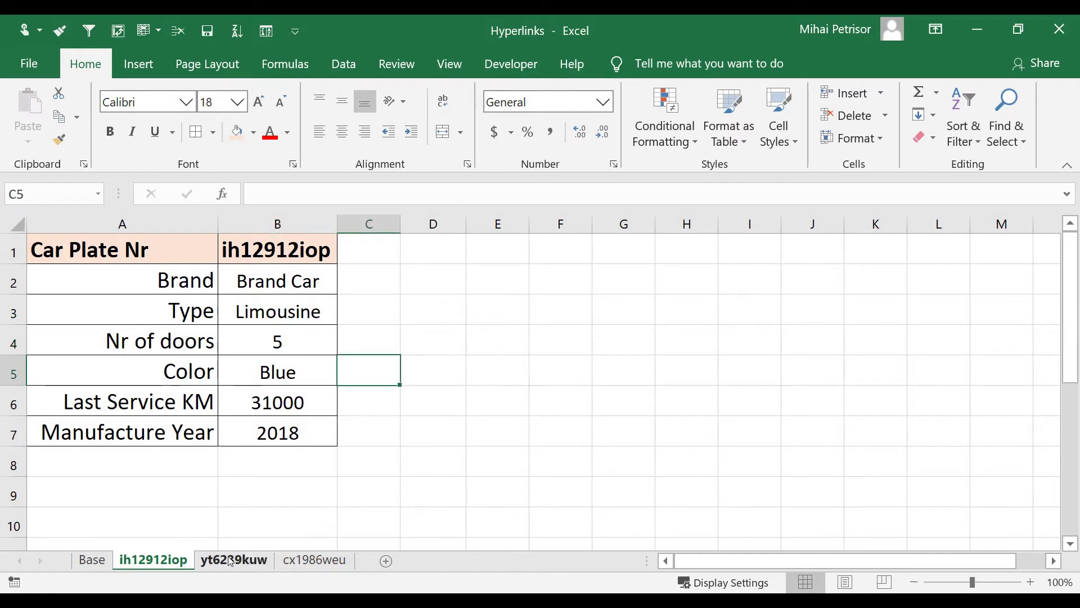
{"action": "left_click", "coordinate": [254, 500]}
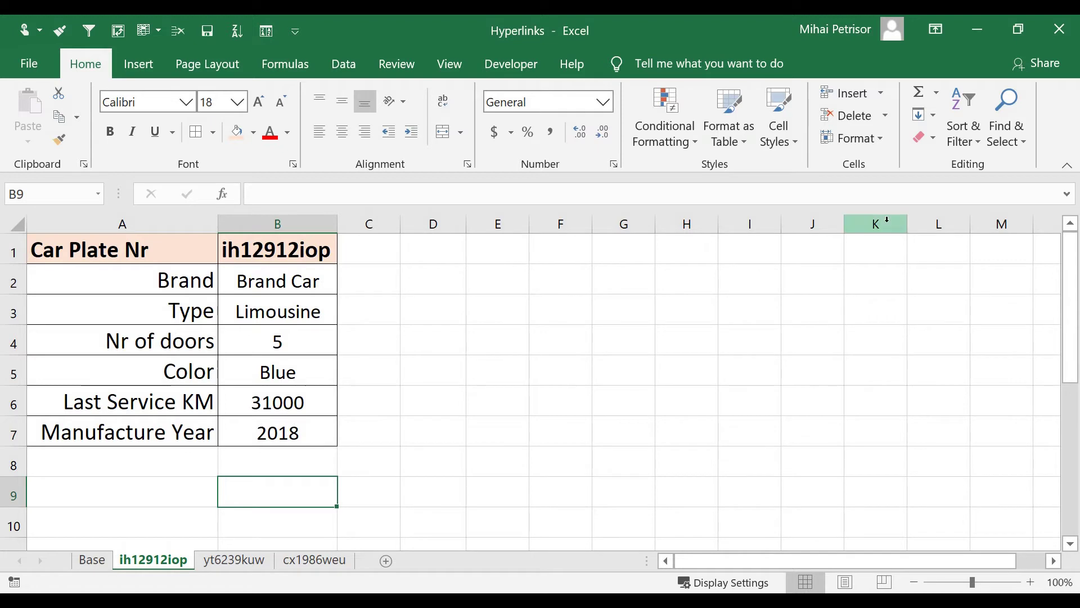
{"action": "left_click", "coordinate": [393, 381]}
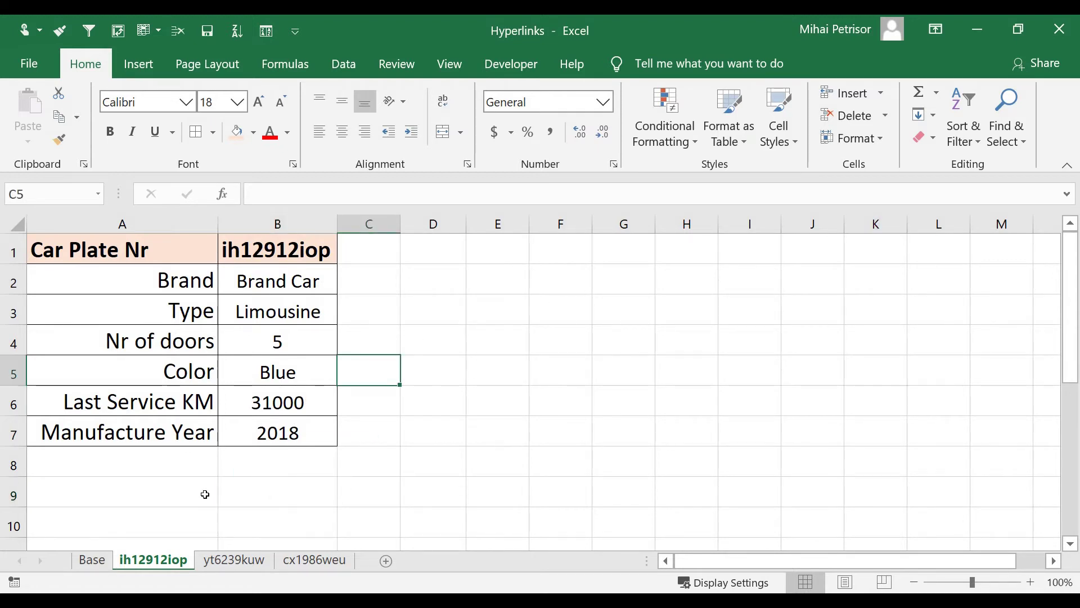
{"action": "left_click", "coordinate": [235, 561]}
{"action": "left_click", "coordinate": [298, 562]}
{"action": "left_click", "coordinate": [158, 560]}
- Inspect cells around D1 on ih12912iop and compare with the Base sheet
{"action": "left_click", "coordinate": [409, 345]}
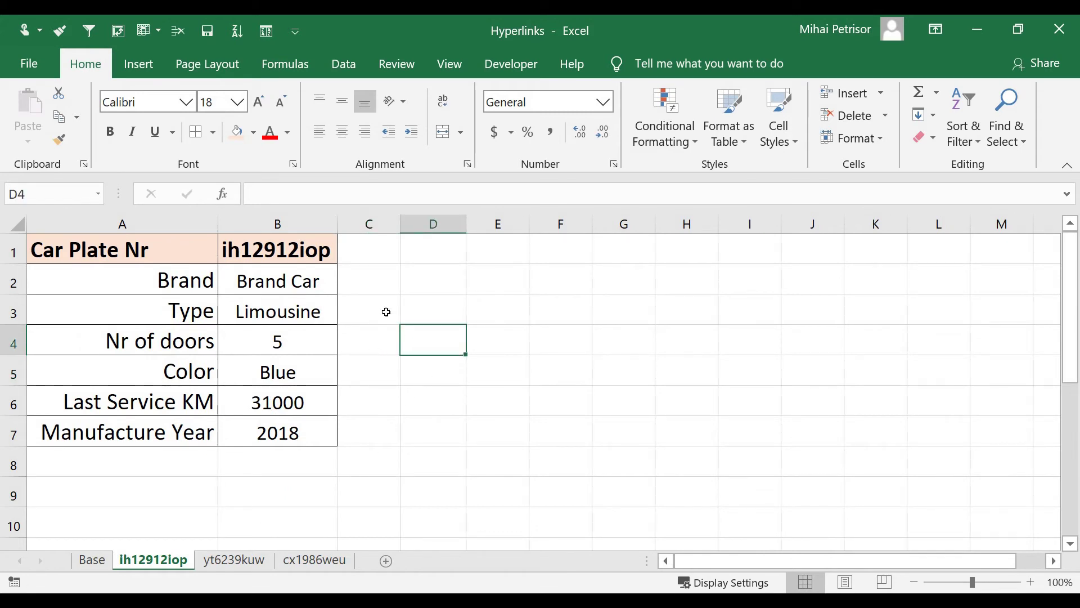
{"action": "left_click", "coordinate": [420, 253]}
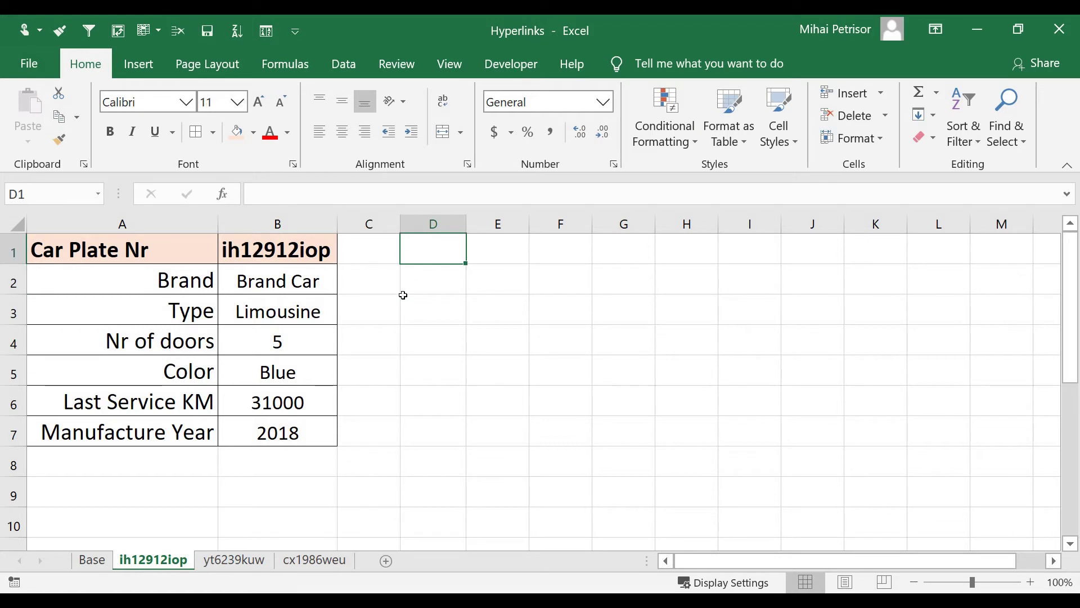
{"action": "left_click", "coordinate": [394, 327]}
{"action": "left_click", "coordinate": [433, 254]}
{"action": "left_click", "coordinate": [420, 288]}
{"action": "left_click", "coordinate": [429, 248]}
{"action": "left_click", "coordinate": [100, 561]}
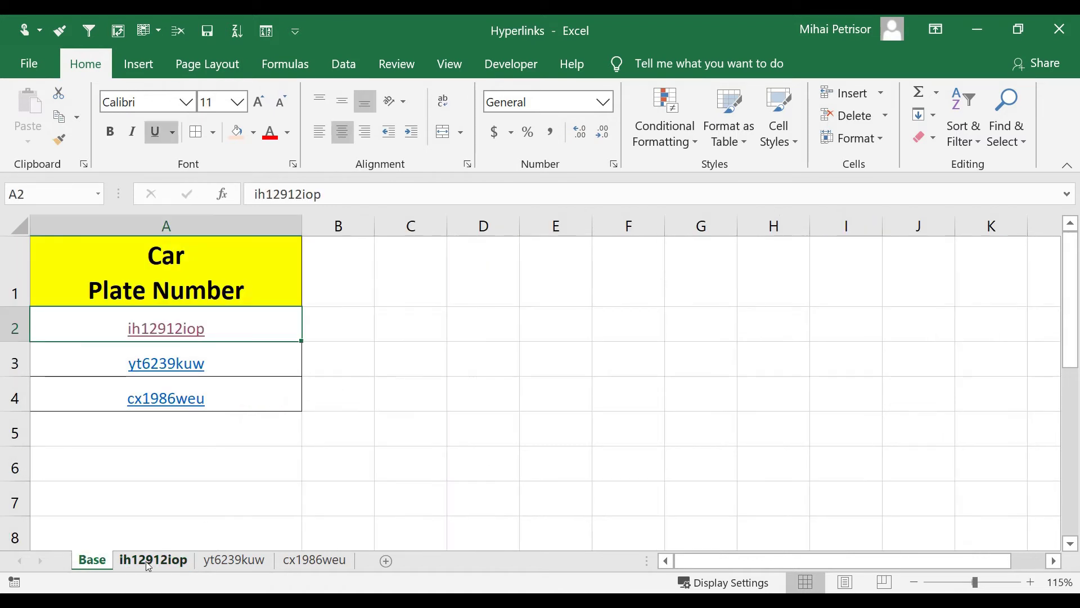
{"action": "left_click", "coordinate": [149, 561]}
- Check the free cells in columns D to F beside the car details table
{"action": "left_click", "coordinate": [439, 360]}
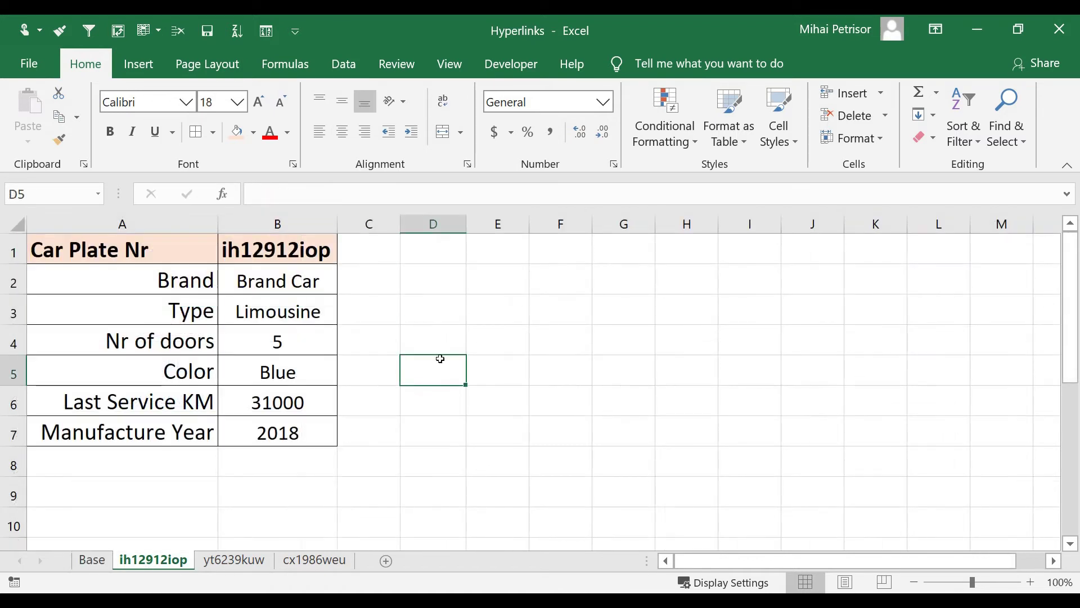
{"action": "left_click", "coordinate": [437, 250]}
{"action": "left_click", "coordinate": [496, 309]}
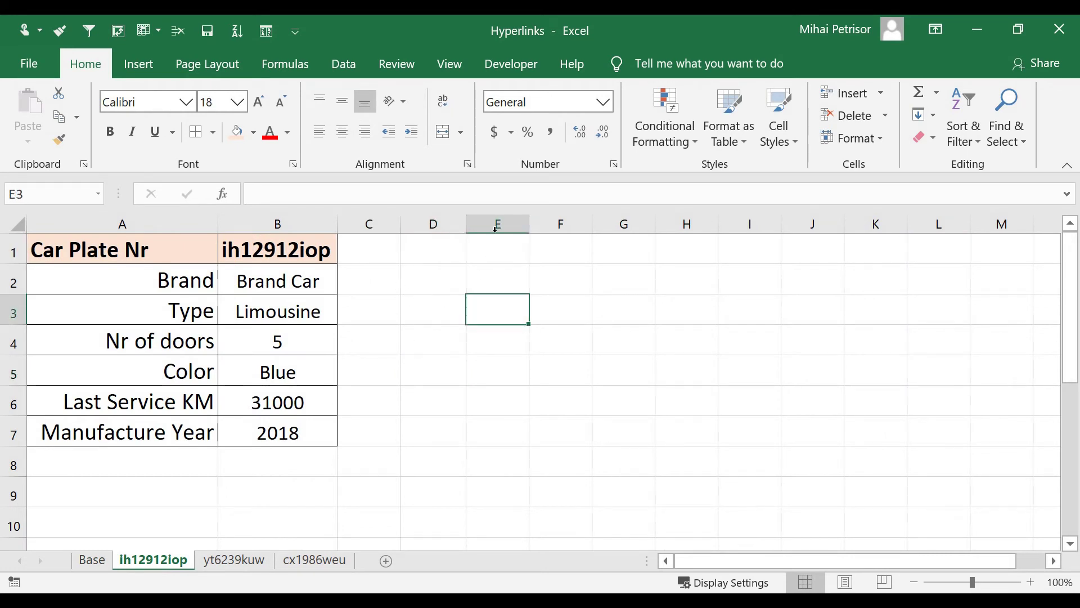
{"action": "left_click", "coordinate": [498, 224]}
{"action": "left_click", "coordinate": [561, 309]}
{"action": "left_click", "coordinate": [445, 366]}
{"action": "left_click", "coordinate": [444, 253]}
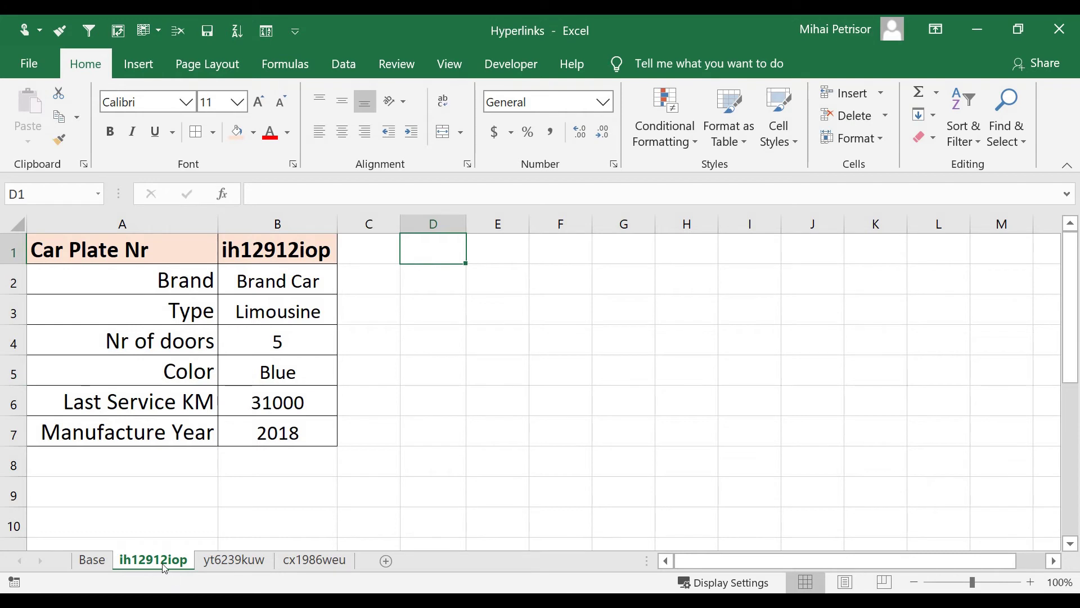
- Bring up the Shapes gallery under Insert > Illustrations
{"action": "left_click", "coordinate": [148, 63]}
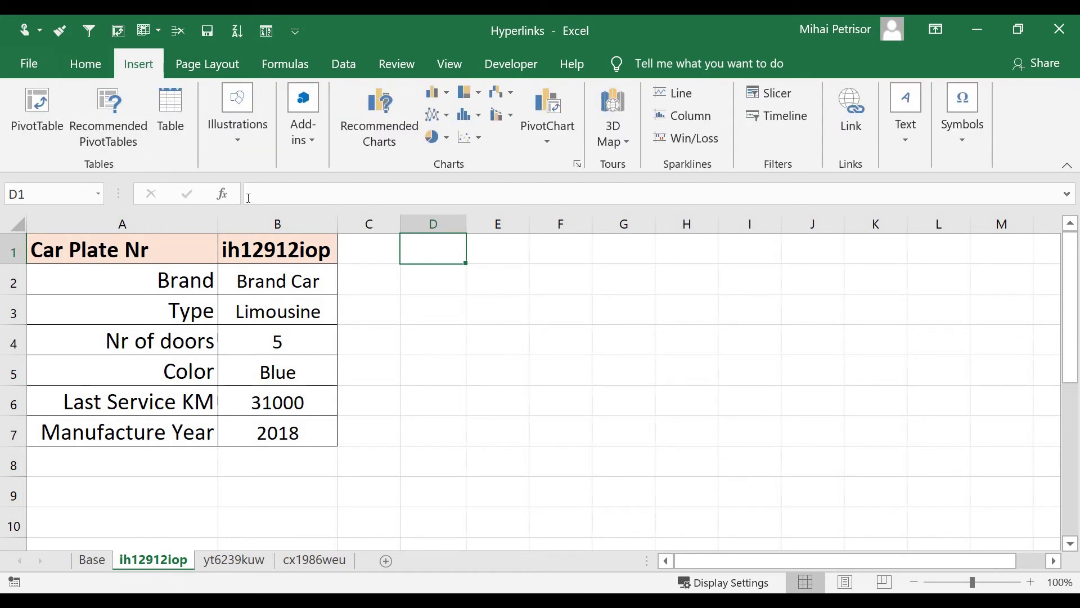
{"action": "left_click", "coordinate": [237, 145]}
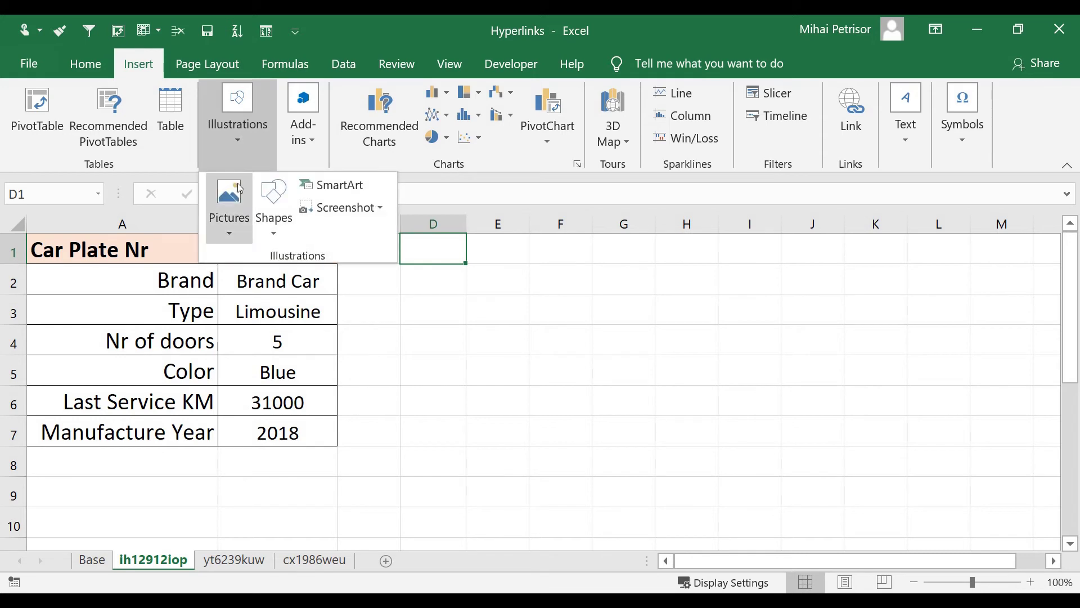
{"action": "left_click", "coordinate": [270, 236]}
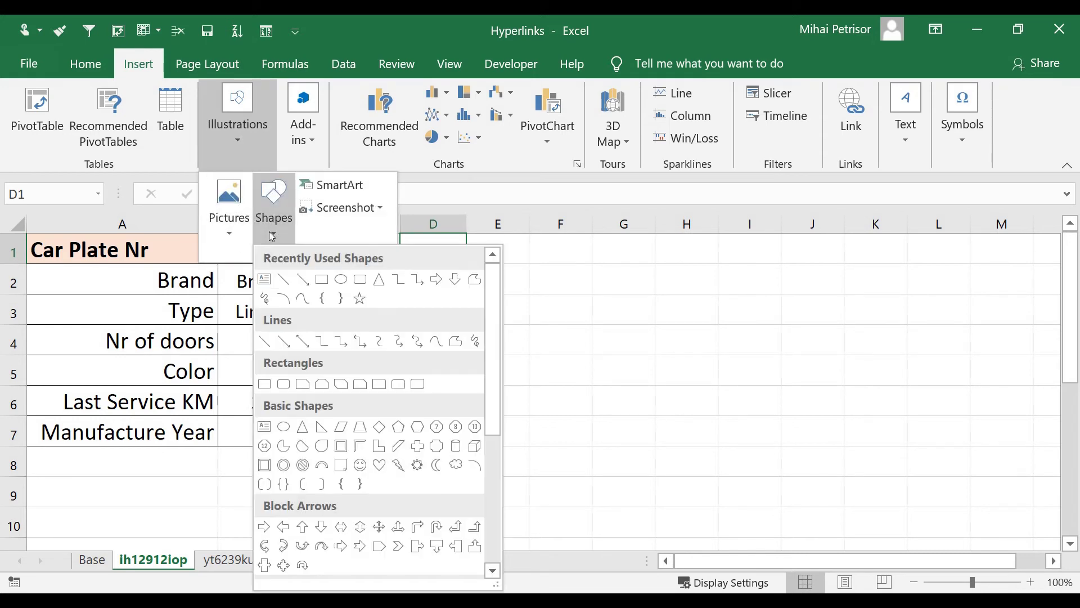
- Draw a rectangle across cell D1 on the ih12912iop sheet
{"action": "left_click", "coordinate": [322, 280]}
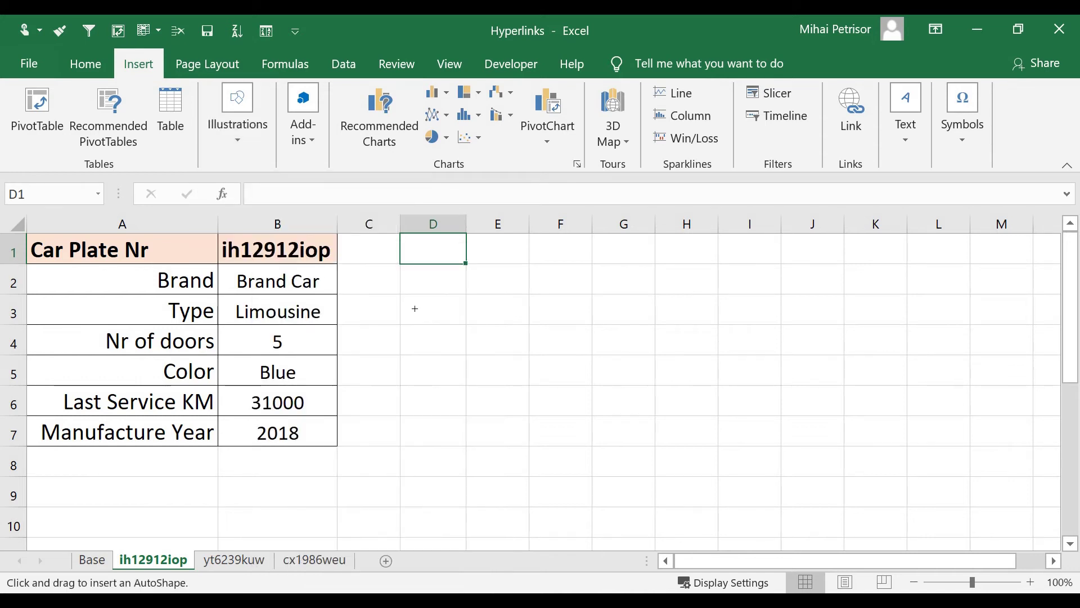
{"action": "left_click_drag", "start_coordinate": [404, 240], "coordinate": [461, 261]}
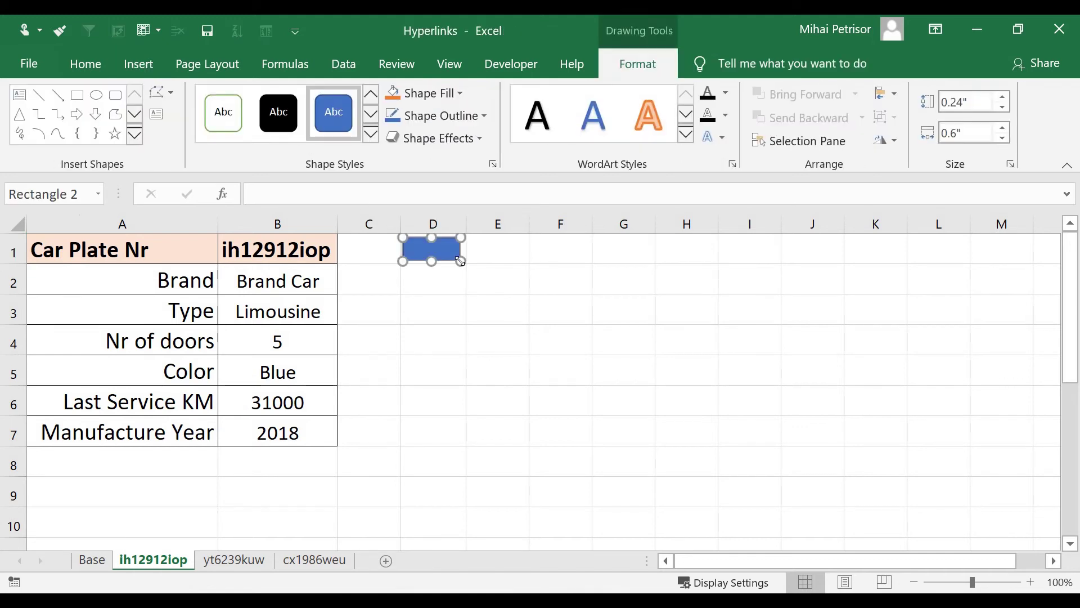
{"action": "left_click", "coordinate": [463, 388]}
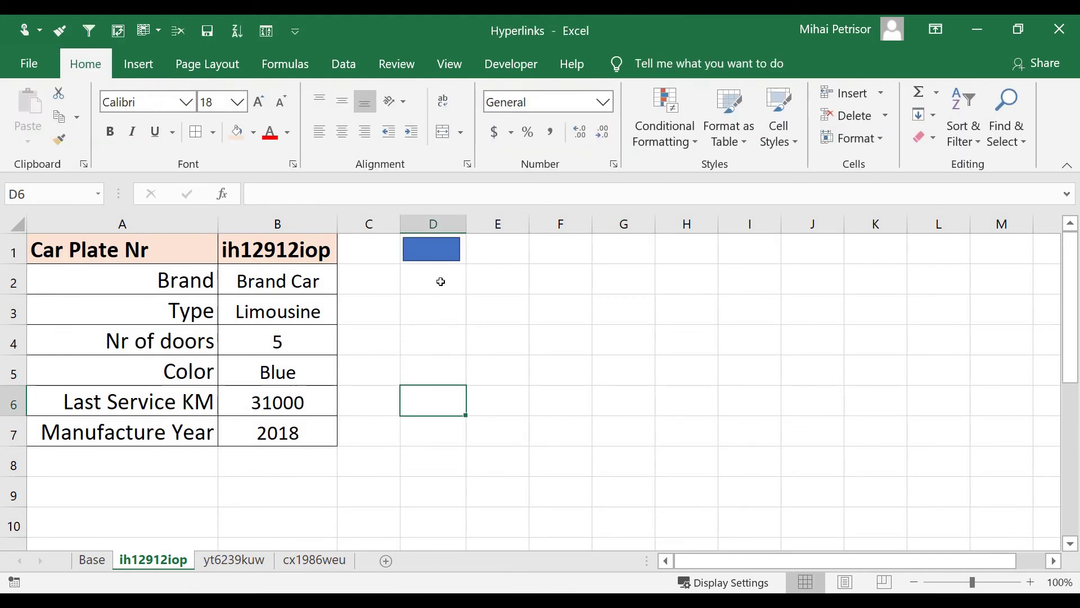
{"action": "left_click", "coordinate": [441, 254]}
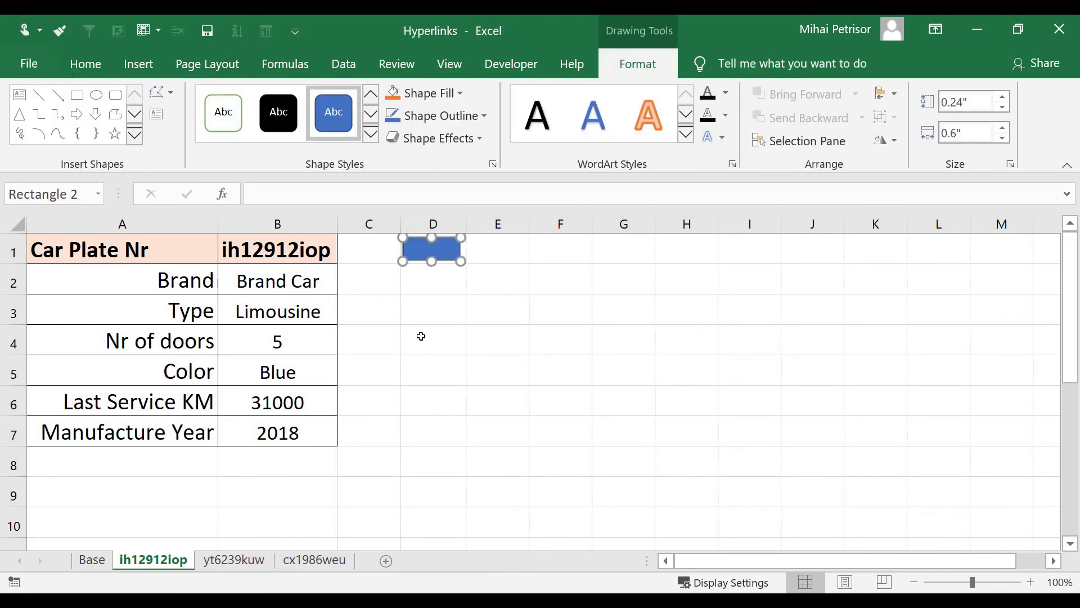
{"action": "left_click", "coordinate": [421, 336]}
- Label the rectangle with the text Menu and review the finished button
{"action": "right_click", "coordinate": [430, 250]}
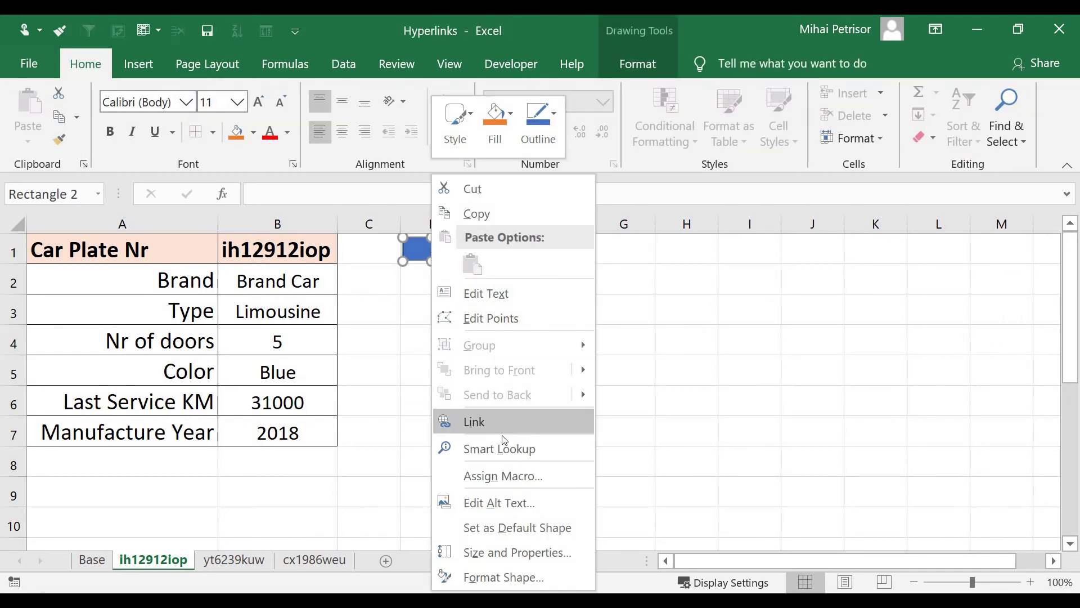
{"action": "left_click", "coordinate": [497, 503]}
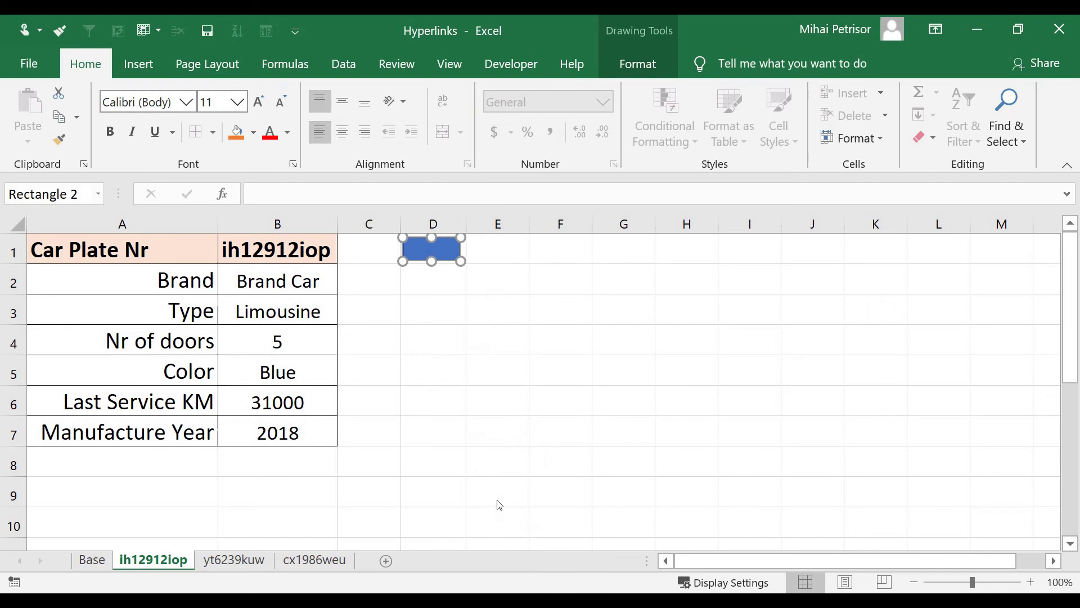
{"action": "left_click", "coordinate": [1061, 236]}
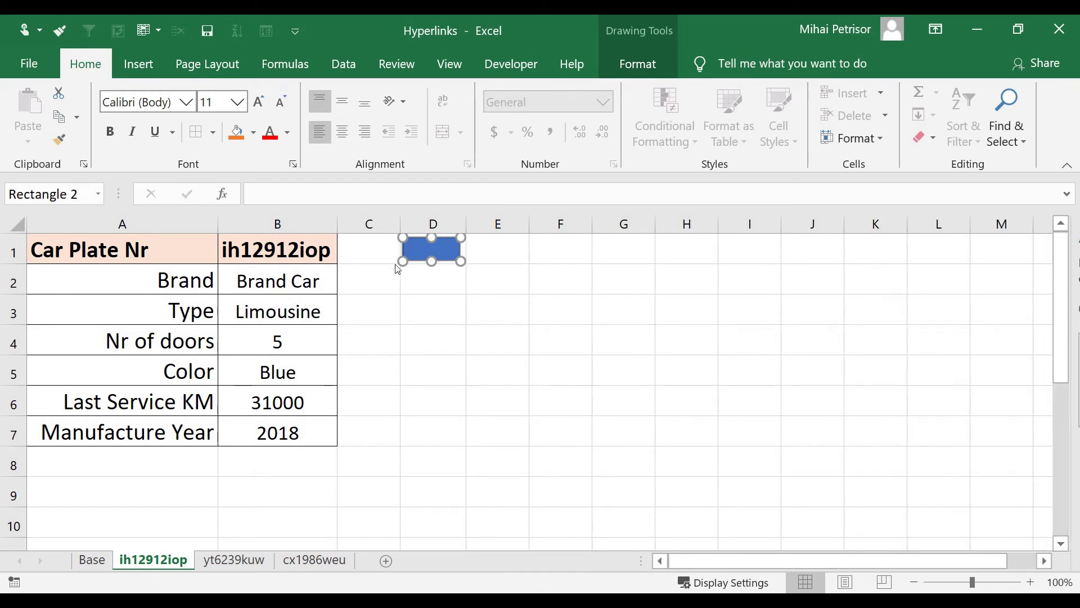
{"action": "right_click", "coordinate": [429, 248]}
{"action": "left_click", "coordinate": [500, 308]}
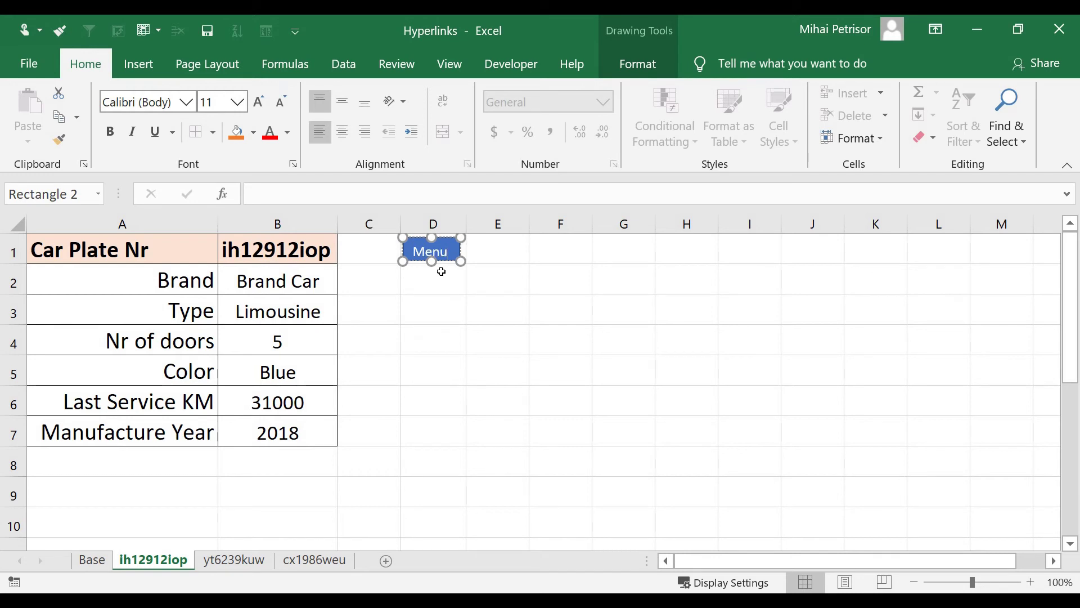
{"action": "left_click", "coordinate": [450, 321]}
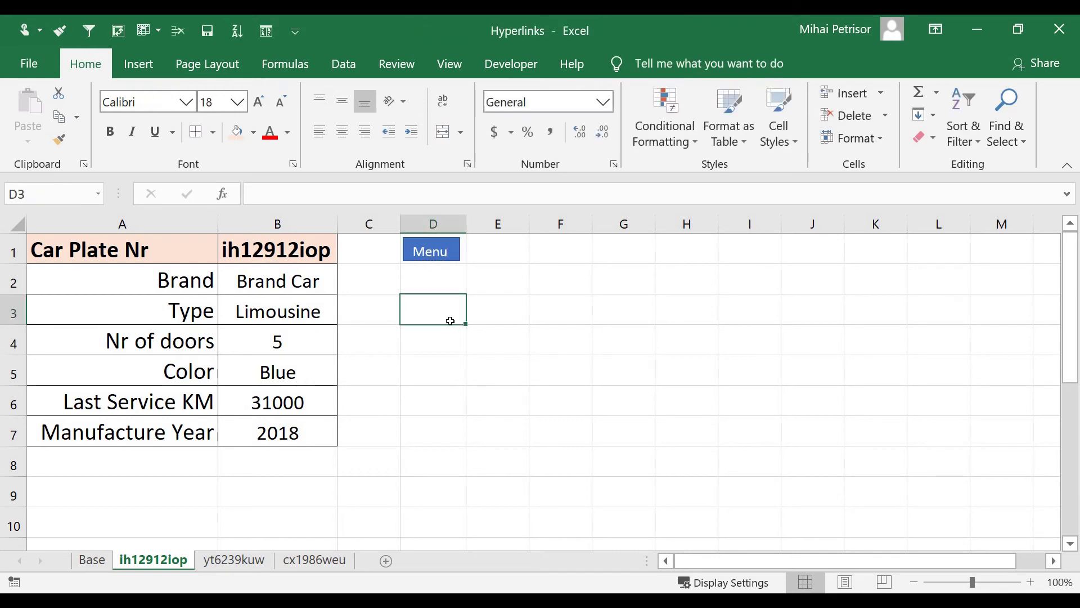
{"action": "left_click", "coordinate": [526, 388]}
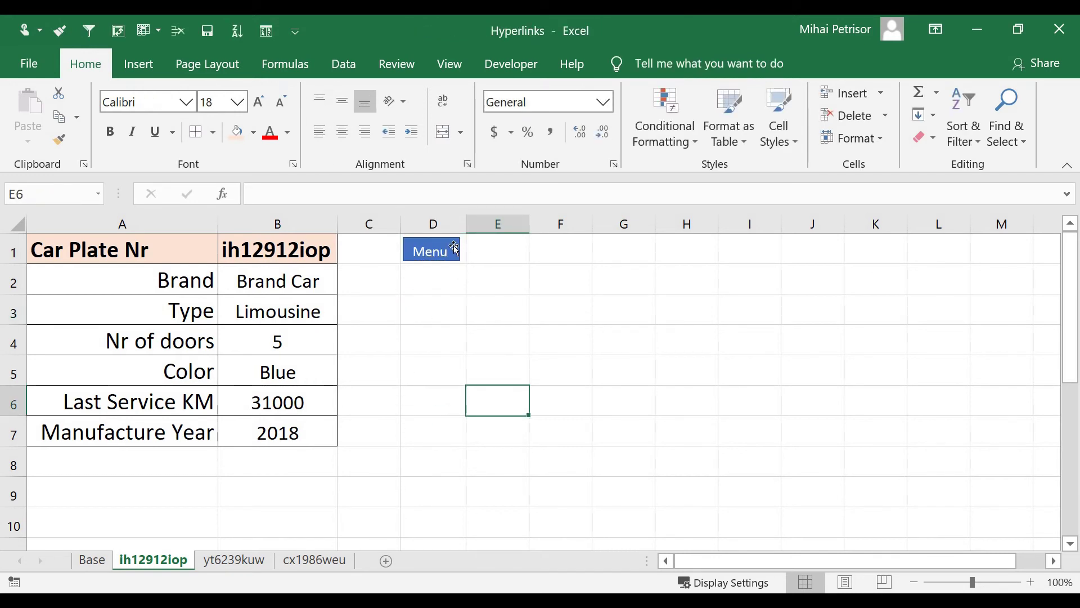
{"action": "left_click", "coordinate": [451, 320]}
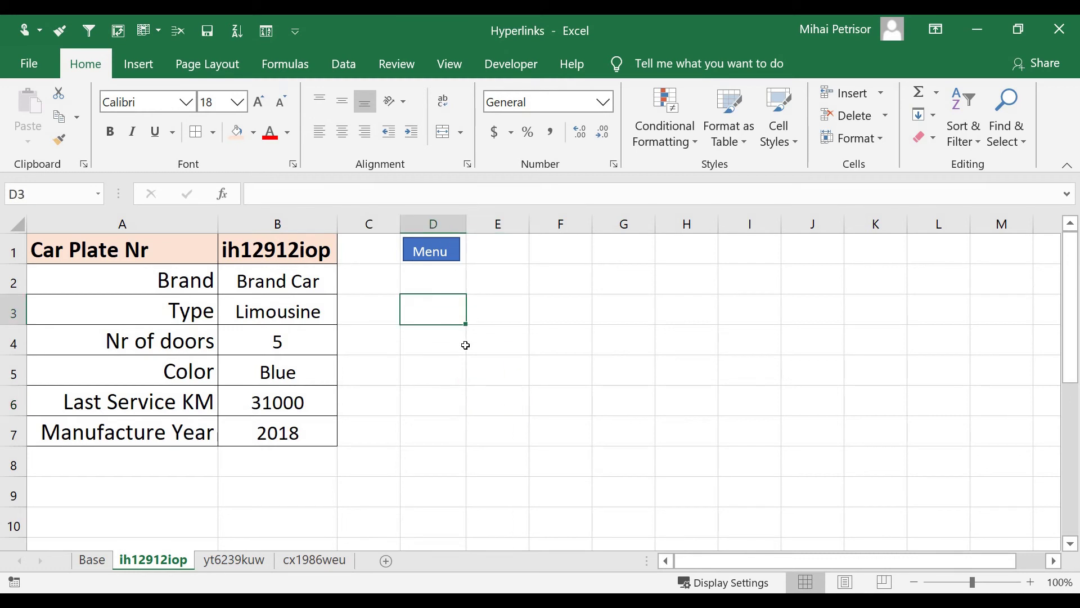
- Hyperlink the Menu button to the Base sheet and test the jump back to Base
{"action": "right_click", "coordinate": [457, 248]}
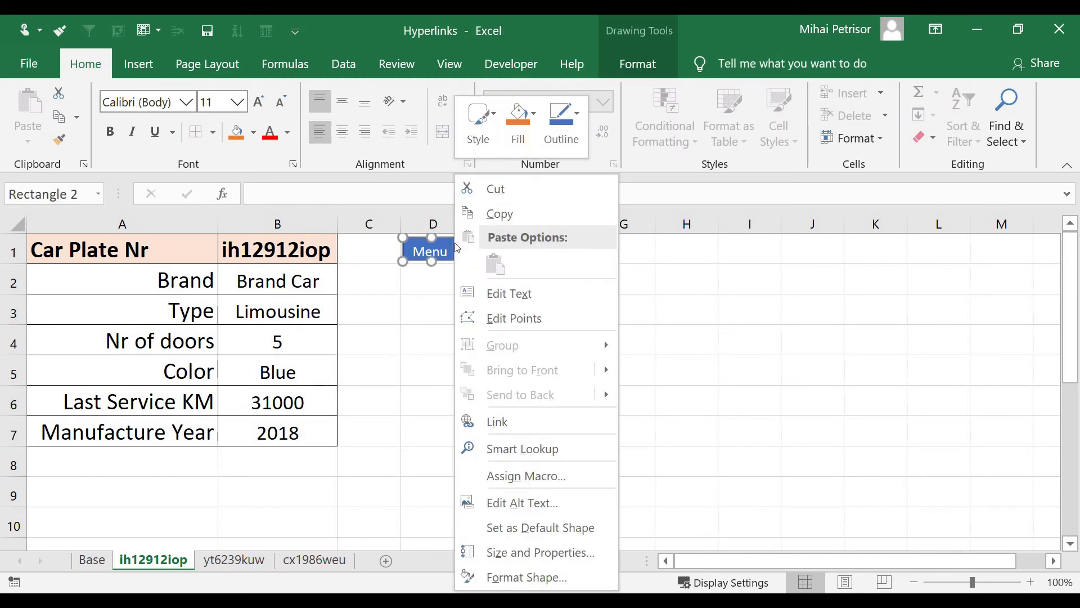
{"action": "left_click", "coordinate": [508, 421]}
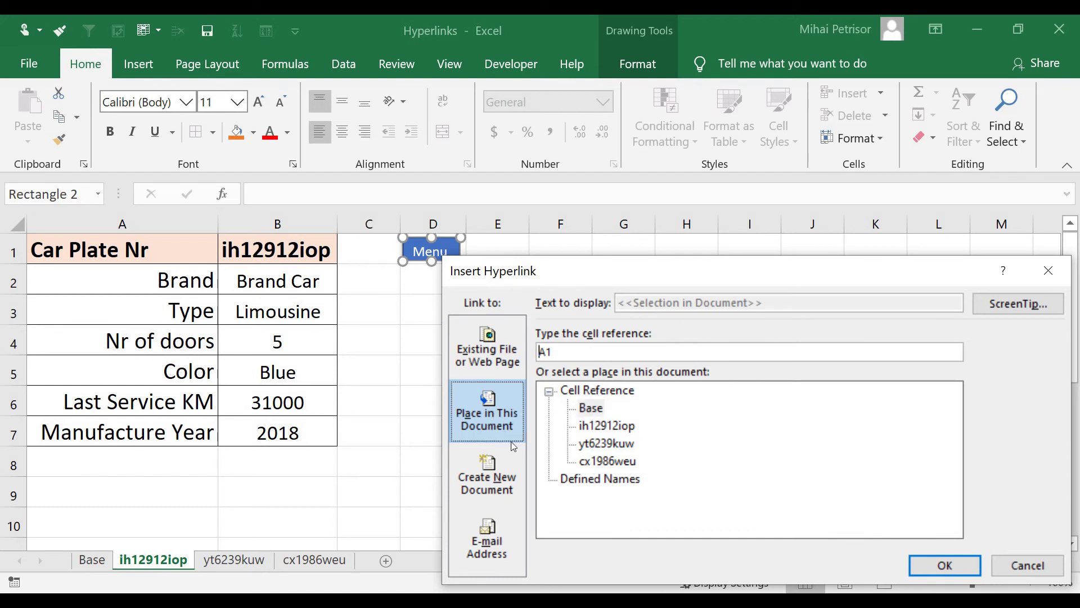
{"action": "left_click", "coordinate": [943, 565]}
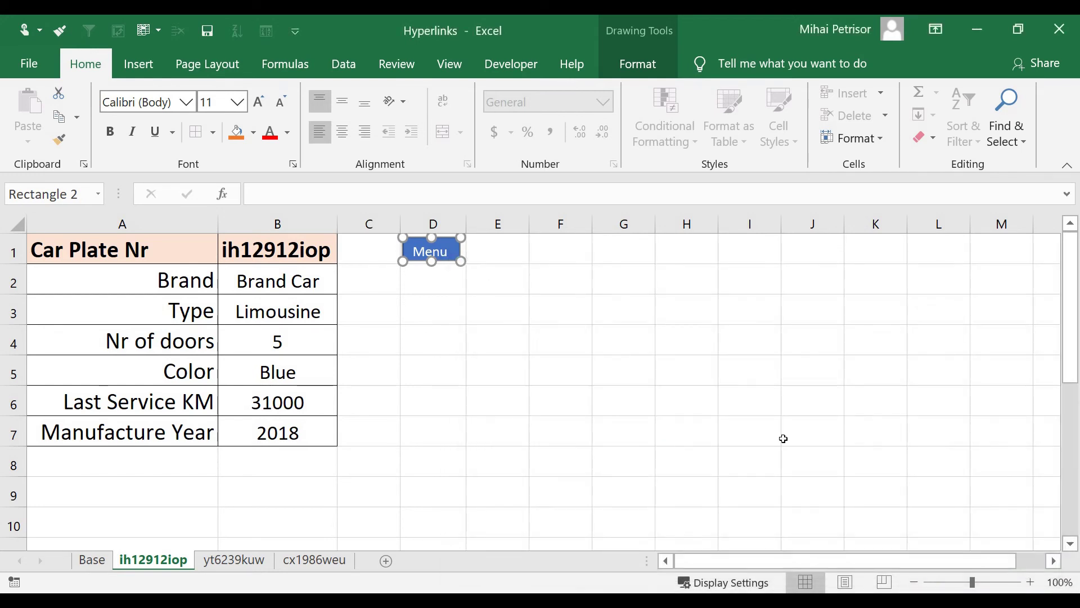
{"action": "left_click", "coordinate": [423, 328]}
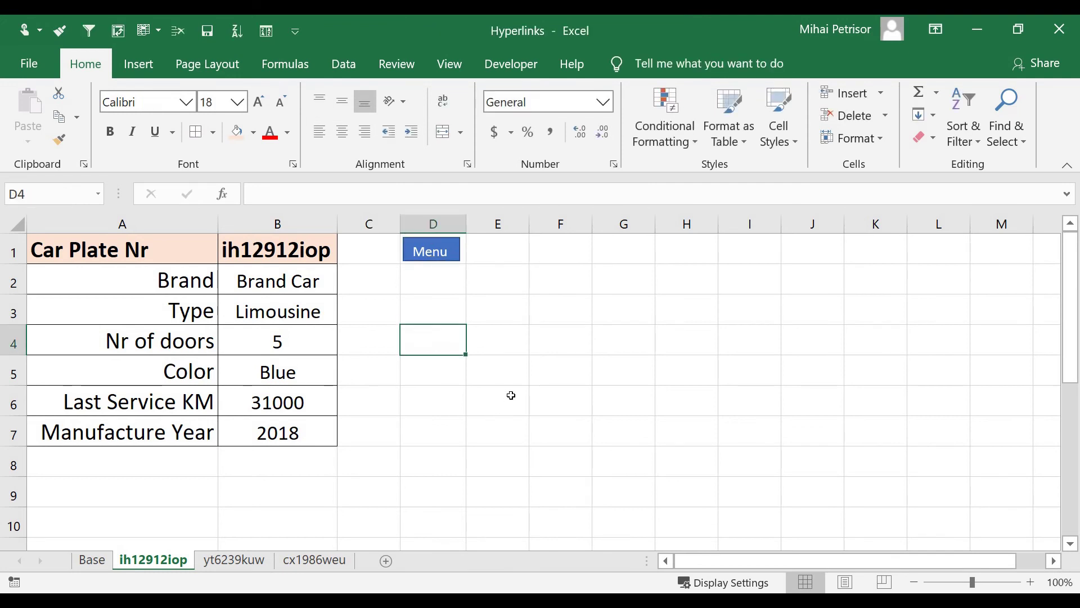
{"action": "left_click", "coordinate": [443, 258]}
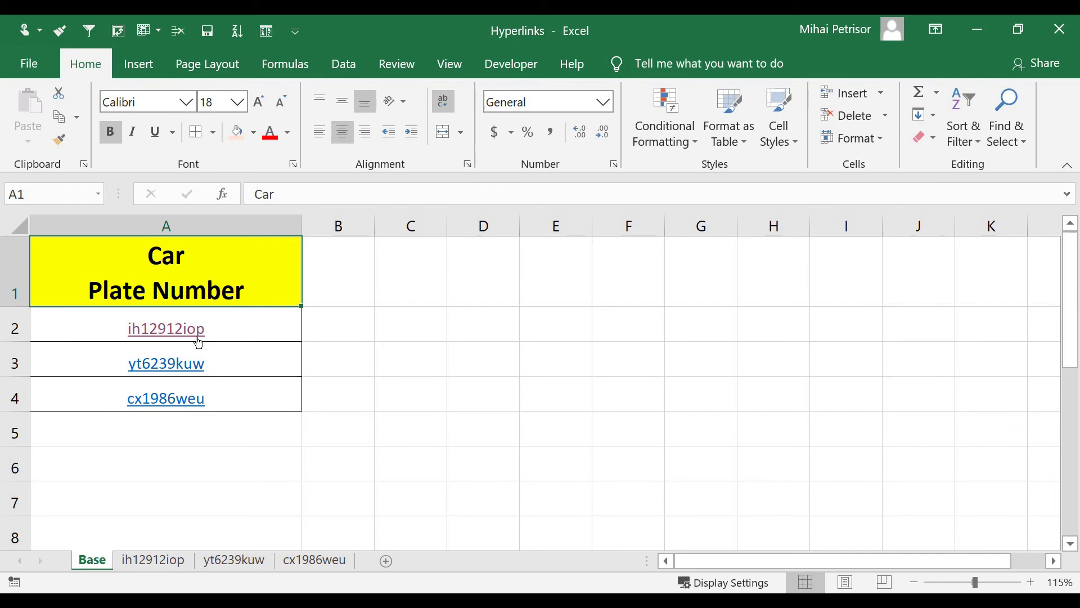
{"action": "left_click", "coordinate": [194, 366]}
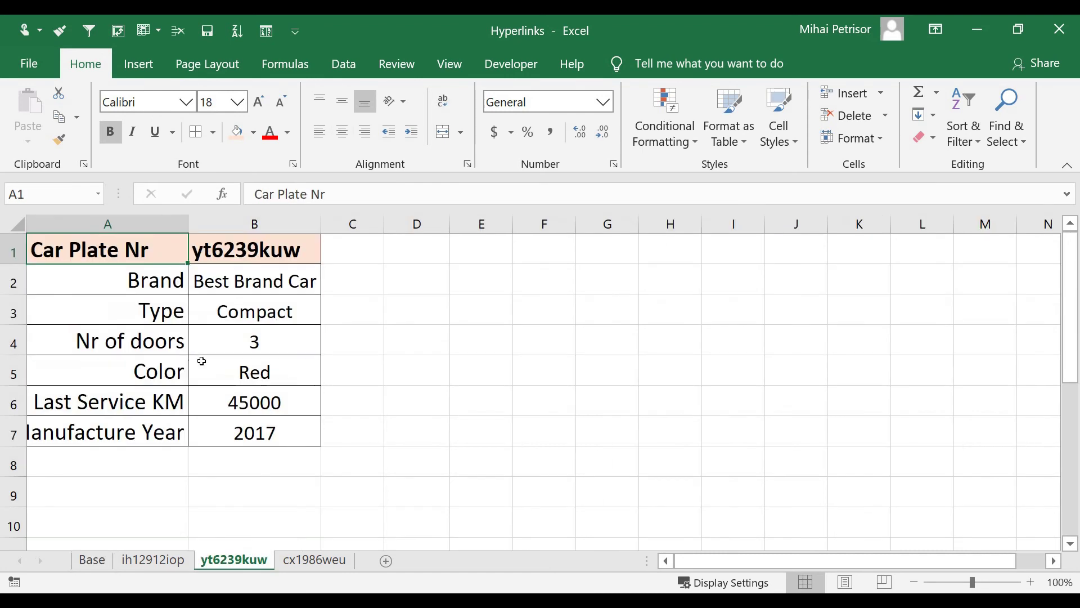
- Copy the Menu button from ih12912iop and paste it at D1 on yt6239kuw
{"action": "left_click", "coordinate": [145, 560]}
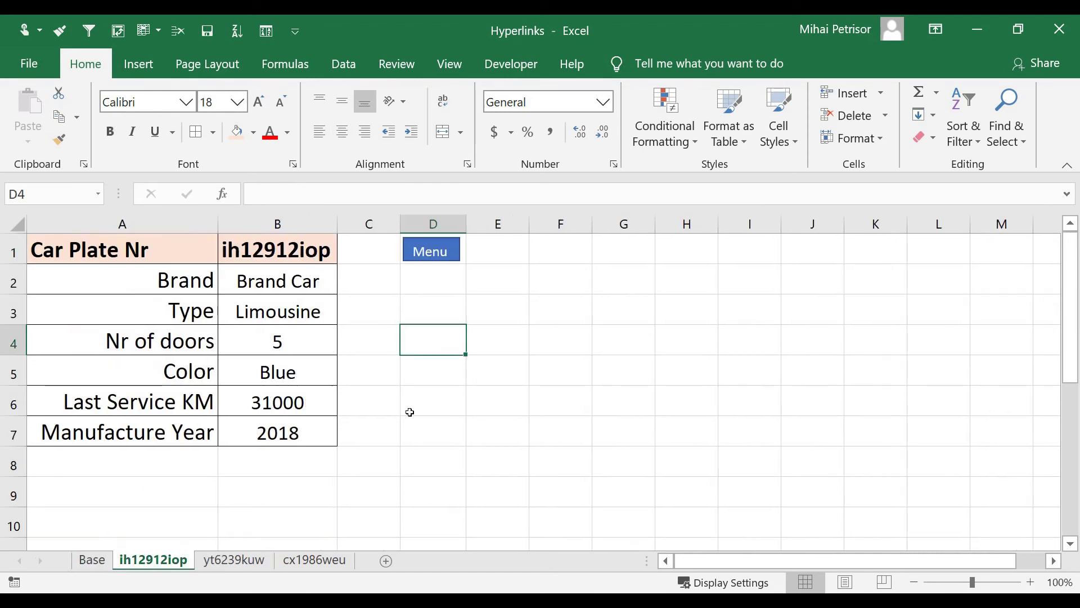
{"action": "right_click", "coordinate": [422, 253]}
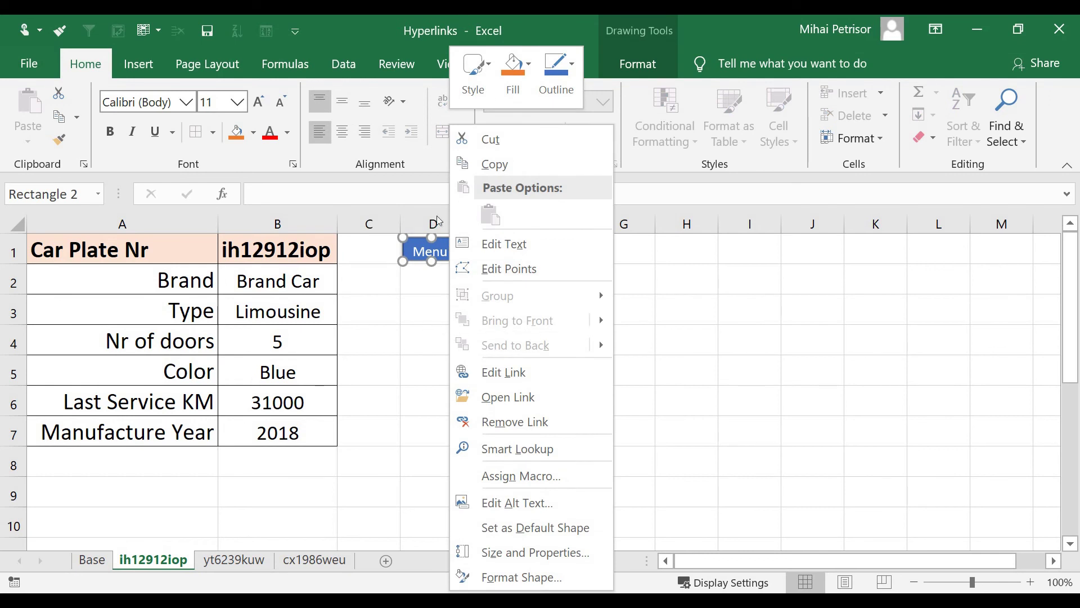
{"action": "left_click", "coordinate": [494, 164]}
{"action": "left_click", "coordinate": [233, 559]}
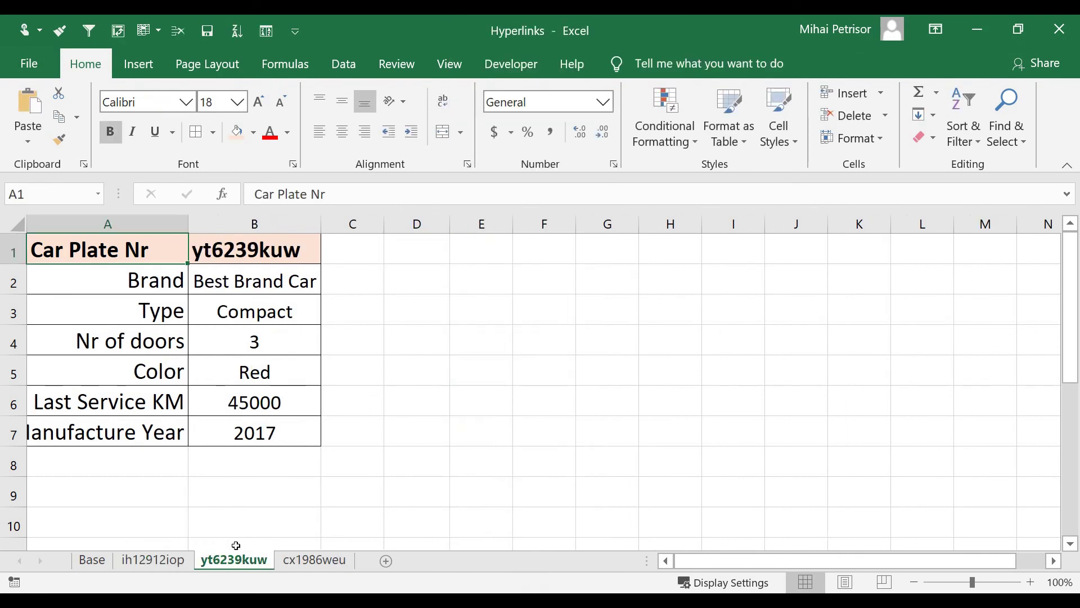
{"action": "right_click", "coordinate": [399, 256]}
{"action": "left_click", "coordinate": [441, 213]}
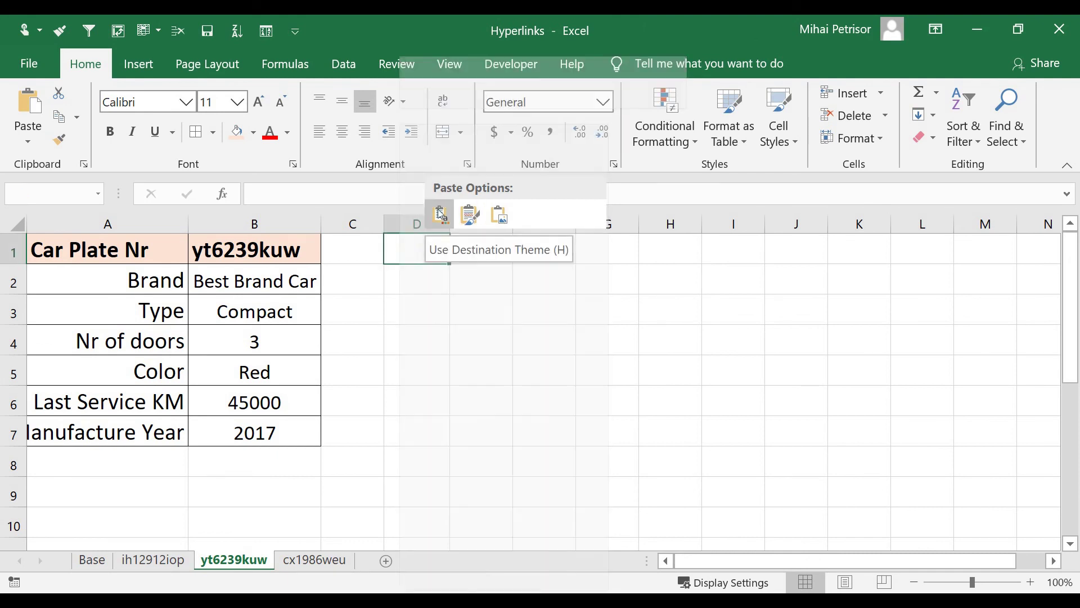
- Paste another copy of the Menu button at D1 on the cx1986weu sheet
{"action": "left_click", "coordinate": [314, 559]}
{"action": "right_click", "coordinate": [405, 256]}
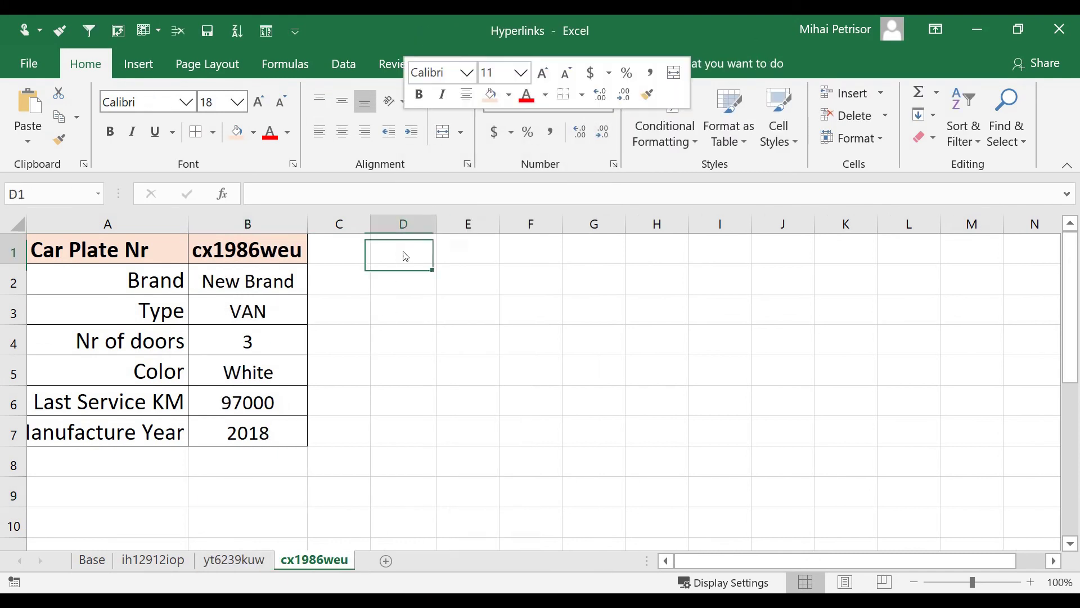
{"action": "left_click", "coordinate": [441, 213]}
{"action": "left_click", "coordinate": [403, 340]}
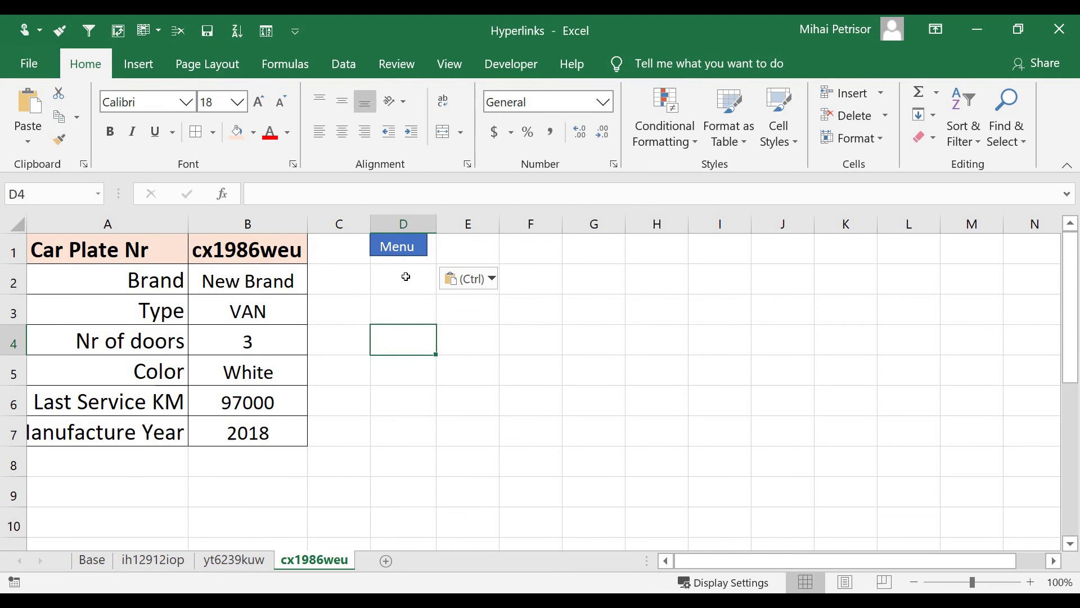
{"action": "right_click", "coordinate": [420, 242]}
{"action": "key", "text": "Escape"}
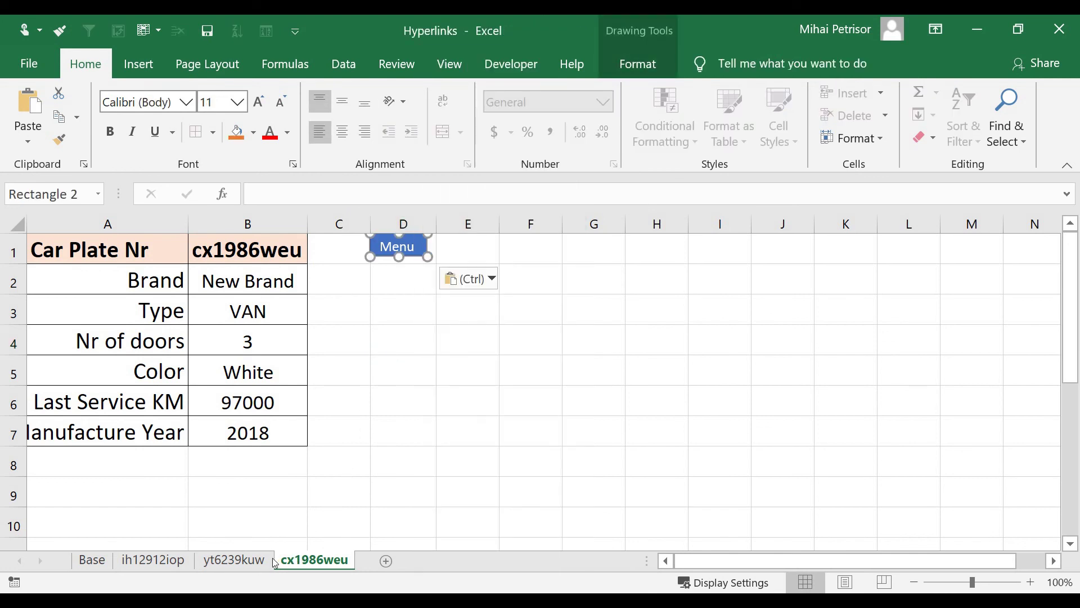
{"action": "left_click", "coordinate": [413, 378]}
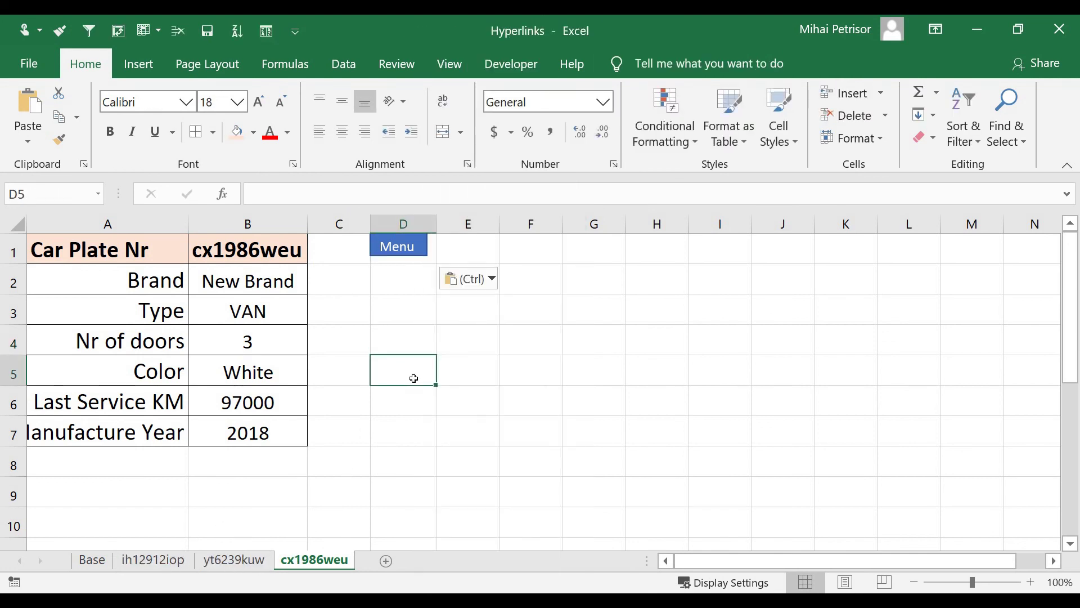
{"action": "left_click", "coordinate": [415, 245]}
{"action": "left_click", "coordinate": [183, 338]}
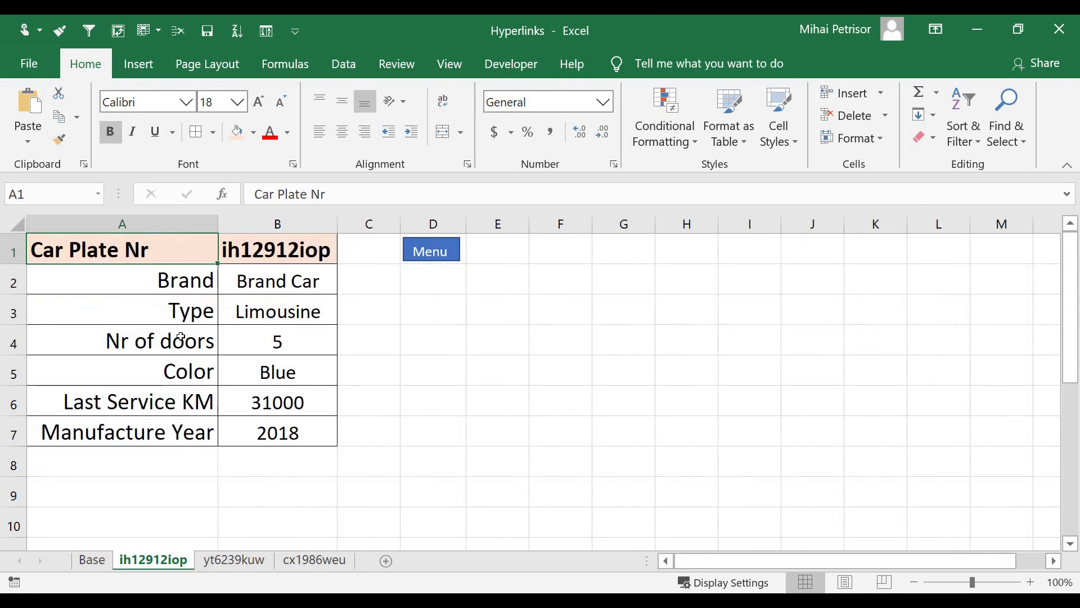
{"action": "left_click", "coordinate": [429, 253]}
{"action": "left_click", "coordinate": [185, 370]}
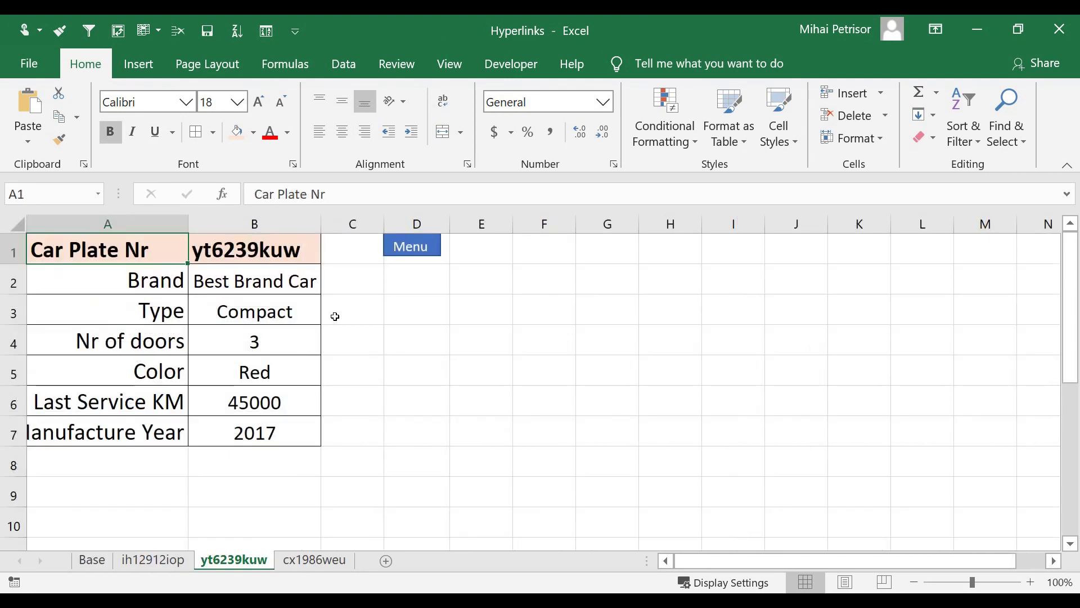
{"action": "left_click", "coordinate": [416, 255]}
{"action": "left_click", "coordinate": [189, 401]}
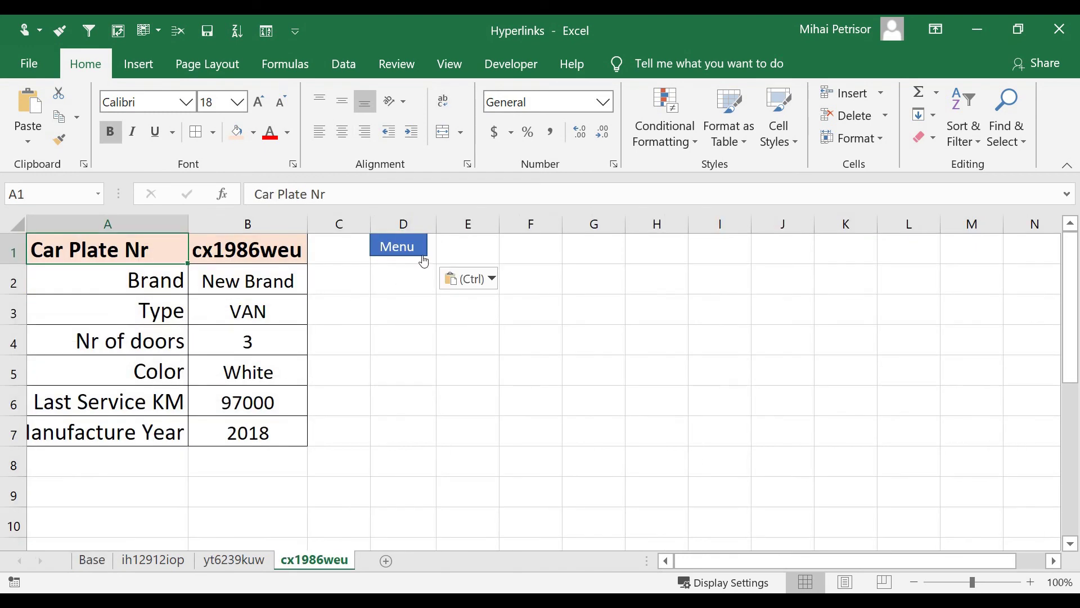
{"action": "left_click", "coordinate": [412, 246]}
{"action": "left_click", "coordinate": [177, 398]}
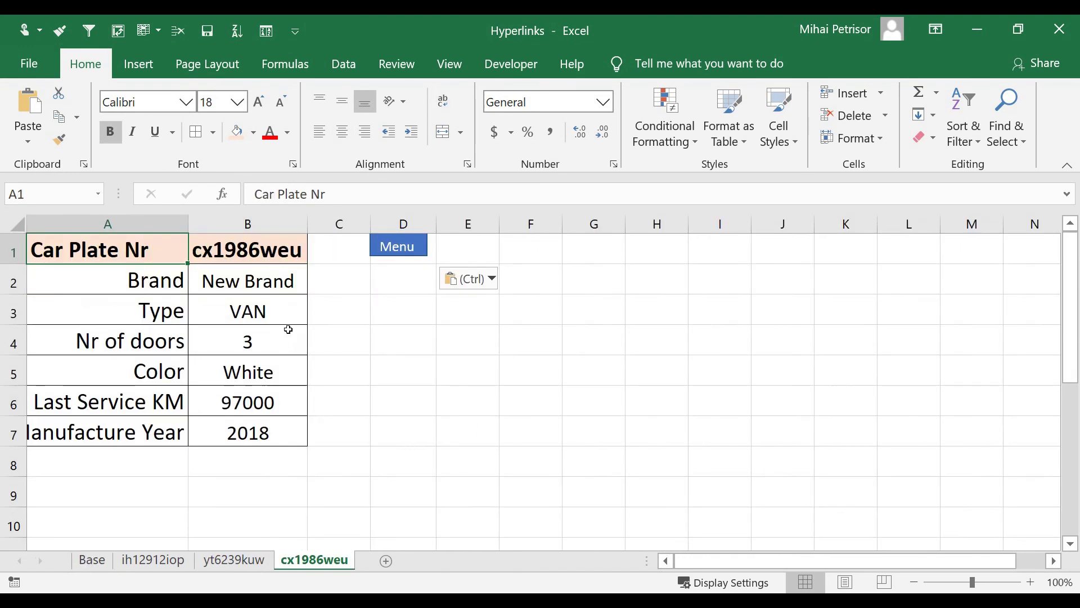